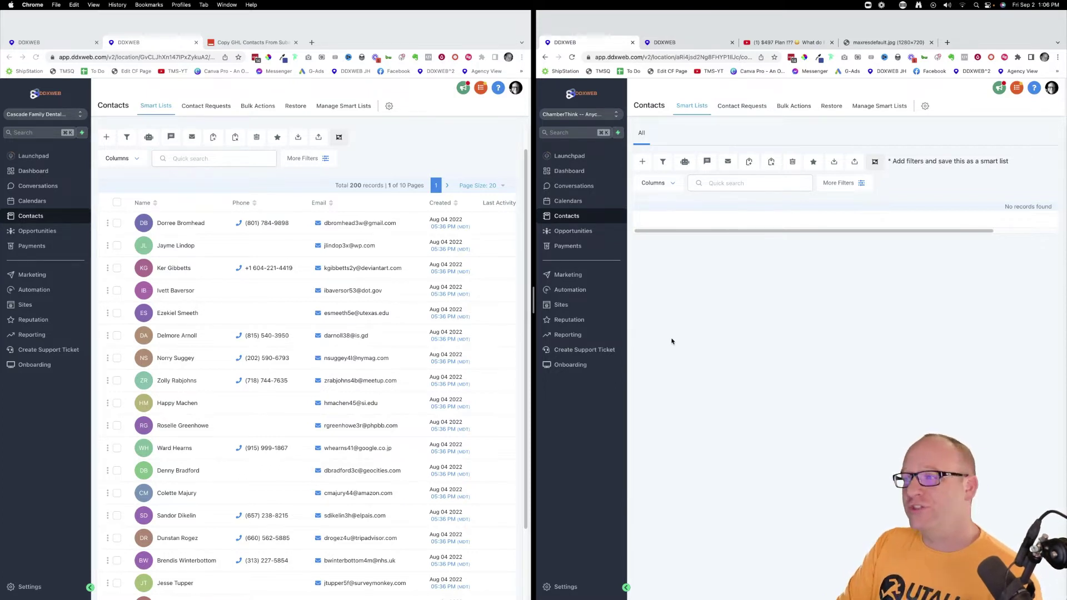
- Select the first four contacts in the source sub-account's contacts list
left_click(200, 190)
left_click(117, 223)
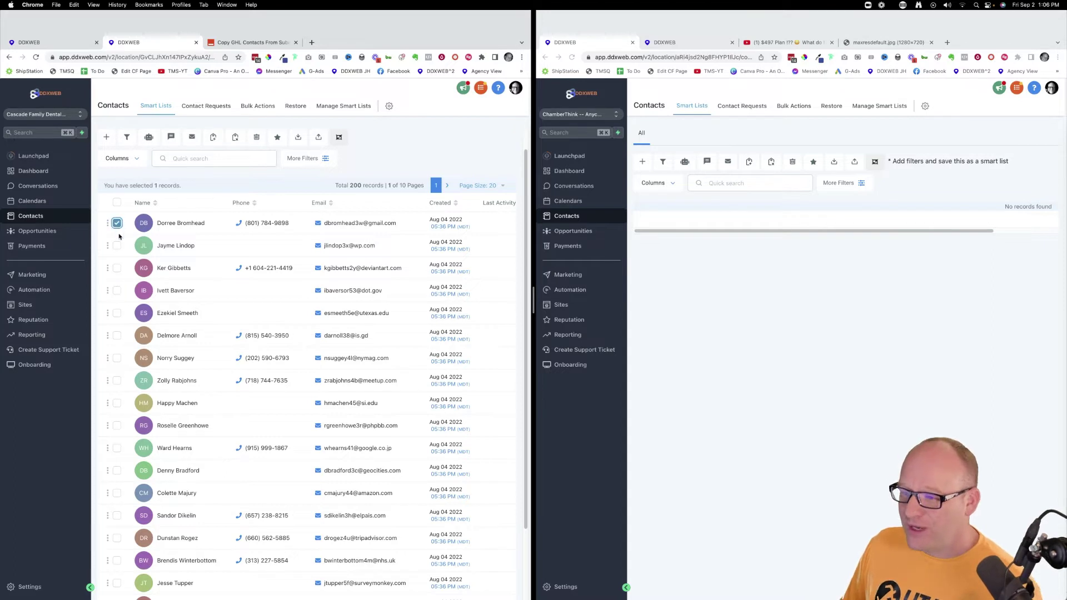
left_click(117, 245)
left_click(117, 268)
left_click(117, 290)
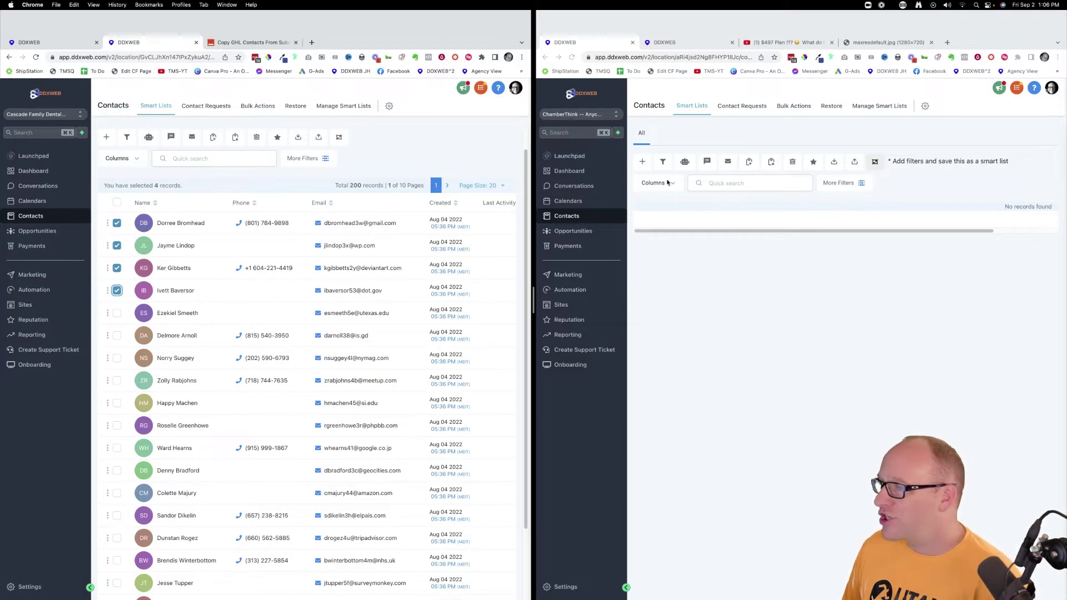
- Add them to 'Workflow - copy contacts to other sub account' with description 'afd'
left_click(149, 138)
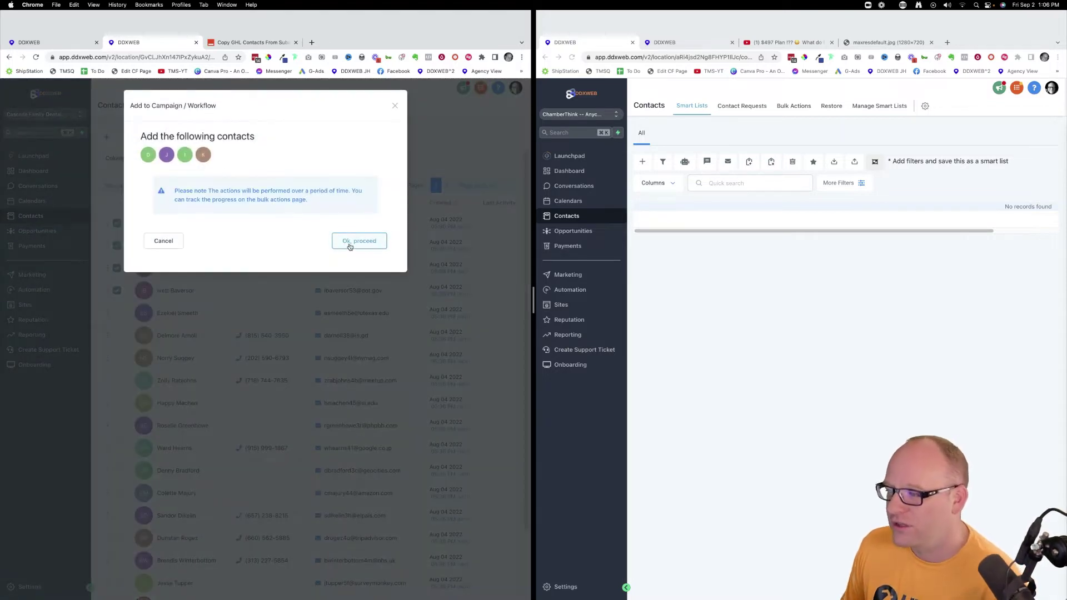
left_click(348, 241)
left_click(265, 195)
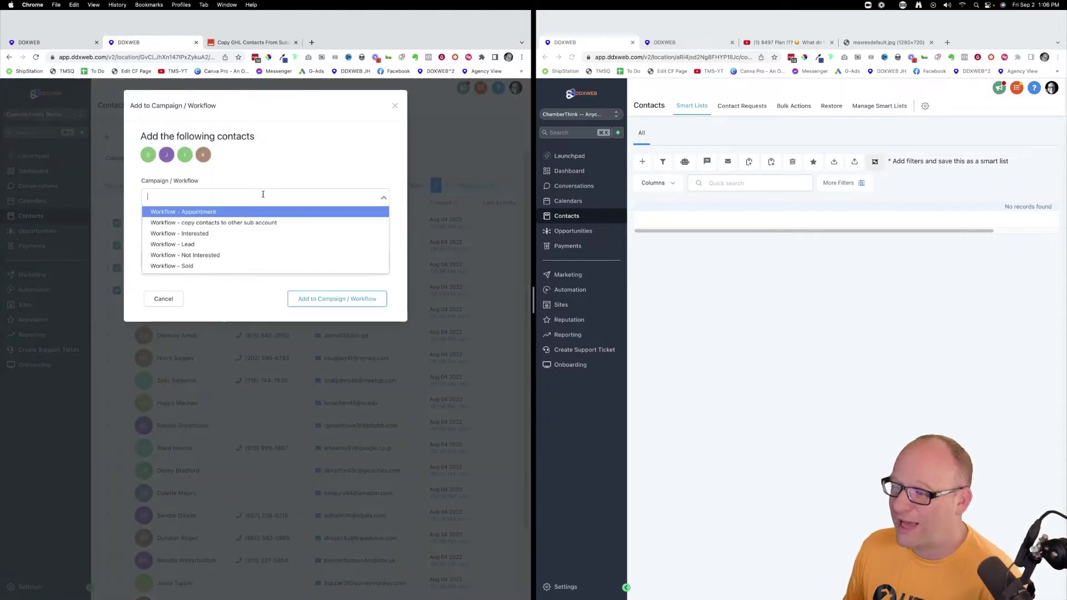
left_click(239, 223)
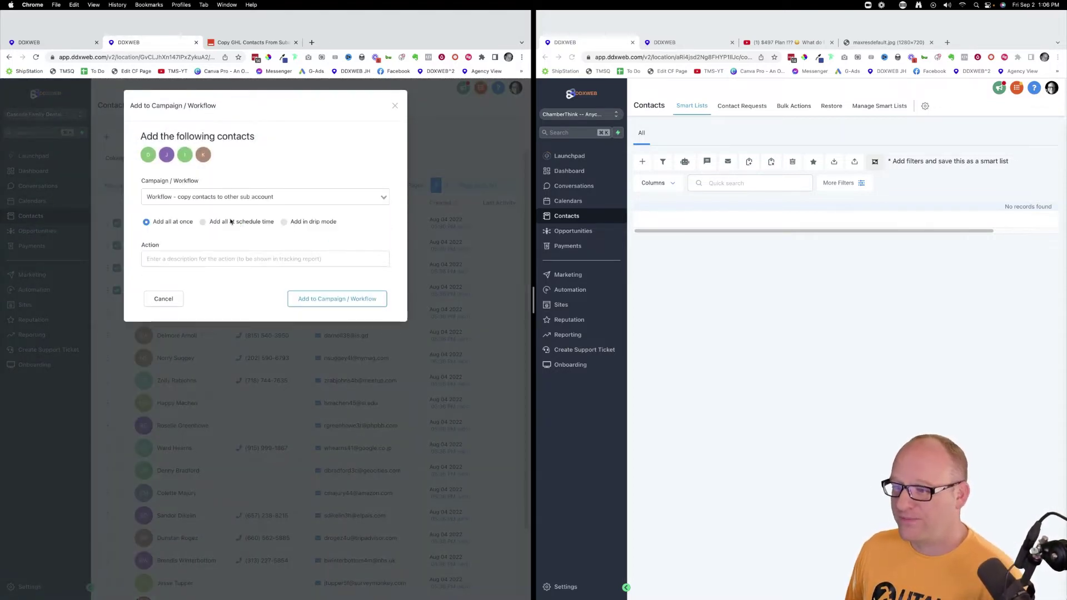
left_click(212, 259)
type("afd")
left_click(321, 301)
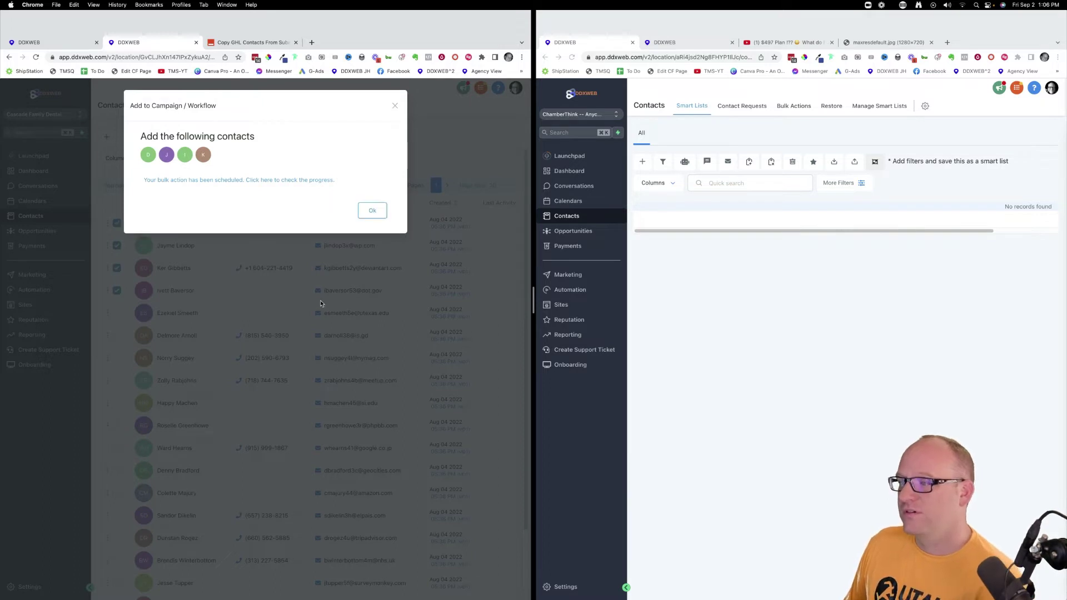
left_click(372, 216)
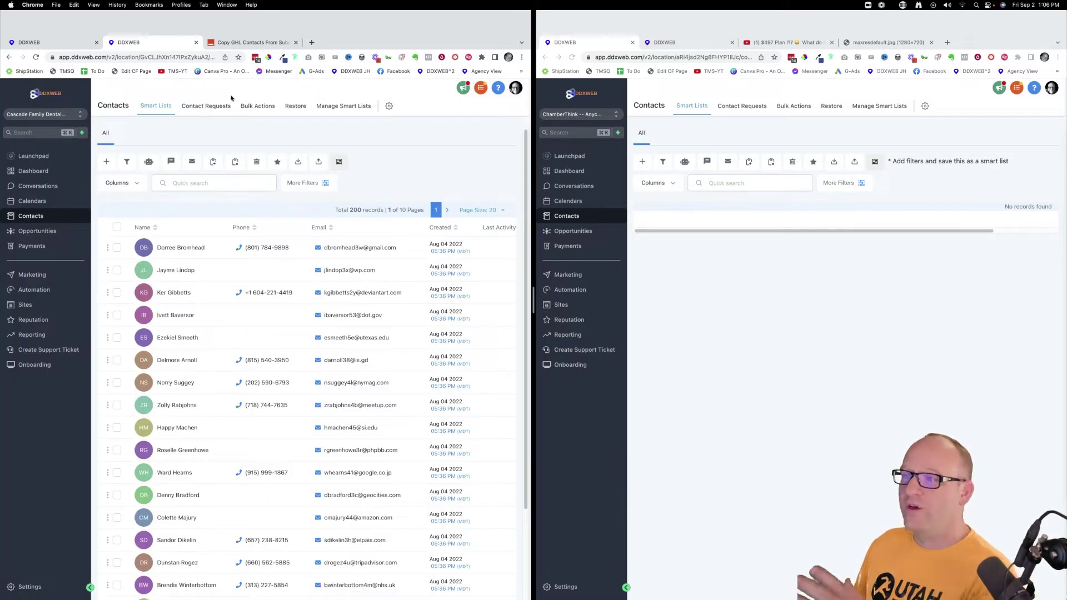
- Reload the second sub-account's contacts list so the four copied contacts appear
left_click(723, 266)
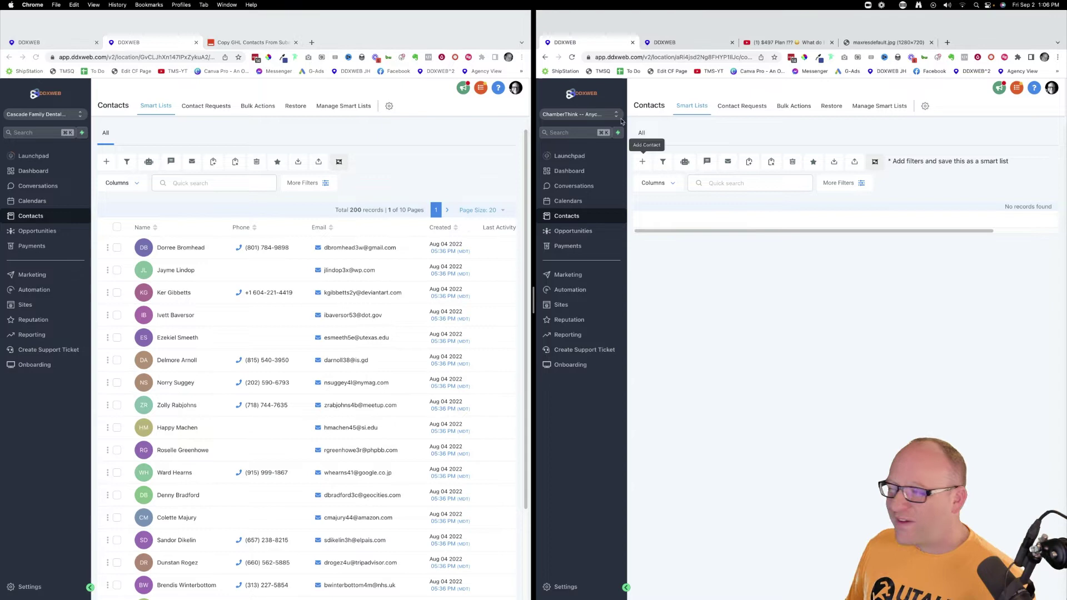
left_click(572, 57)
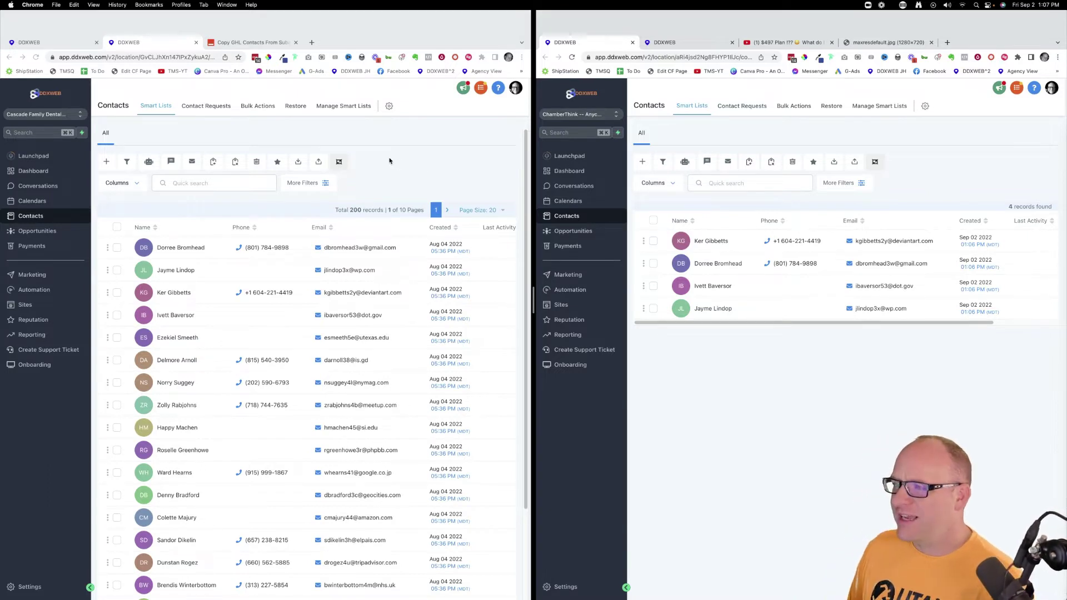
- Leave the Copy GHL Contacts zap's editor and go back to the Zaps home list
left_click(251, 42)
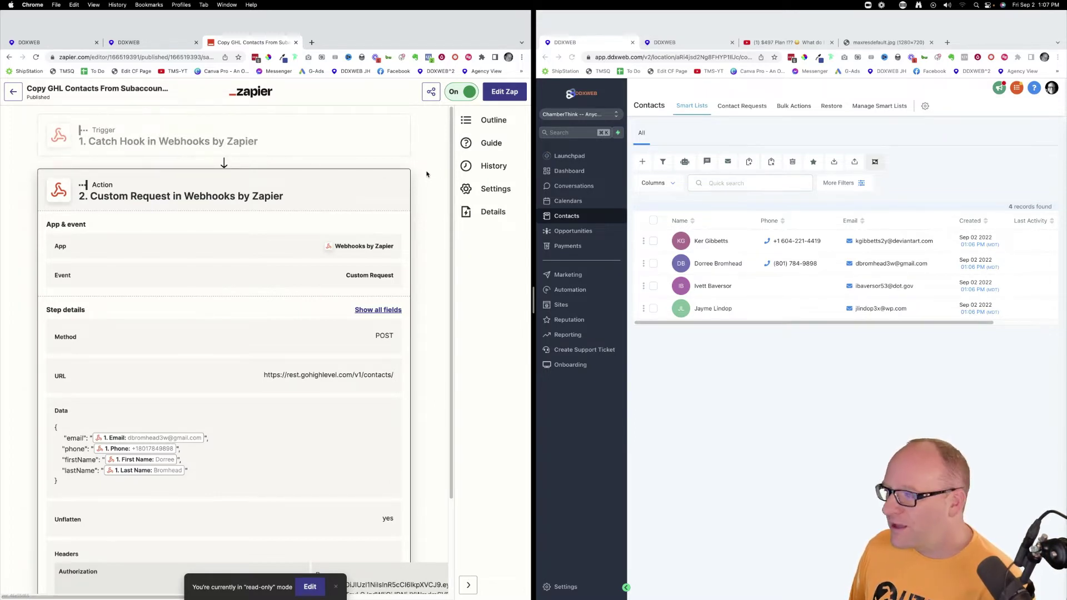
left_click(15, 93)
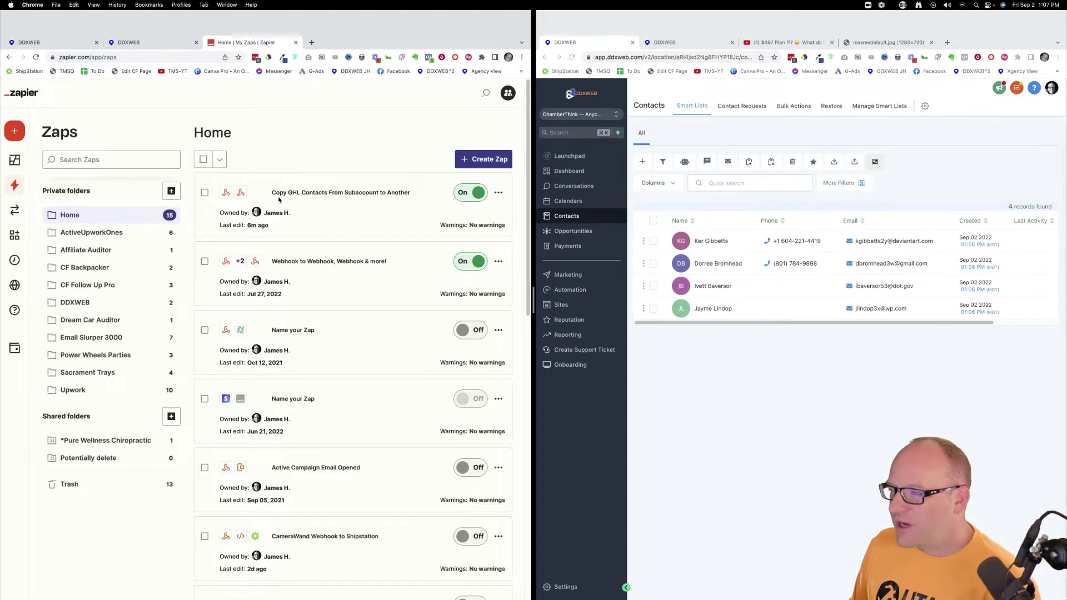
- Share a copy of the 'Copy GHL Contacts From Subaccount to Another' zap and copy its link
left_click(498, 193)
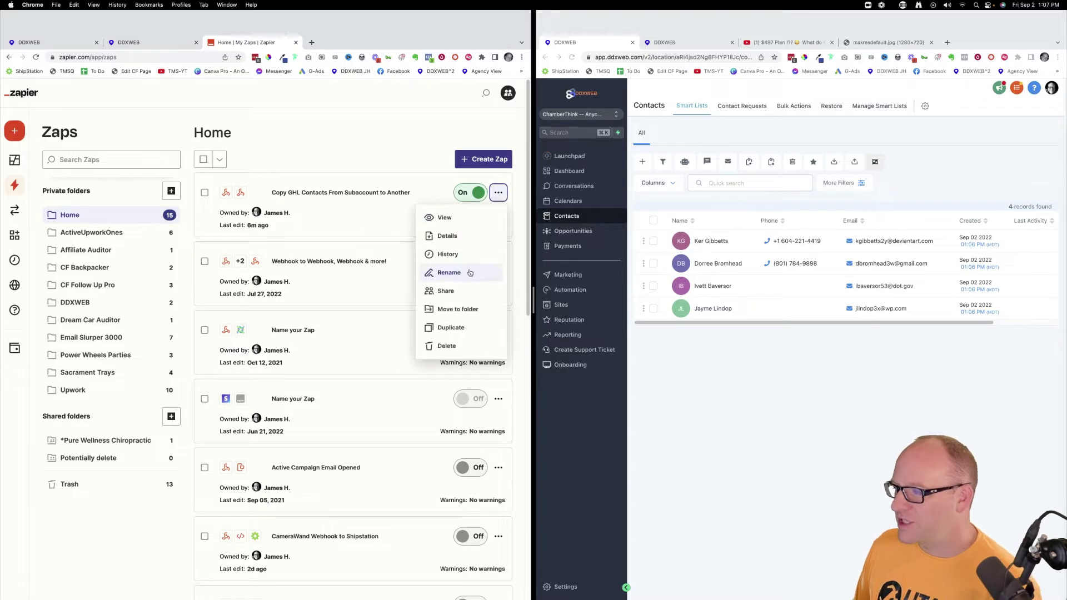
left_click(446, 292)
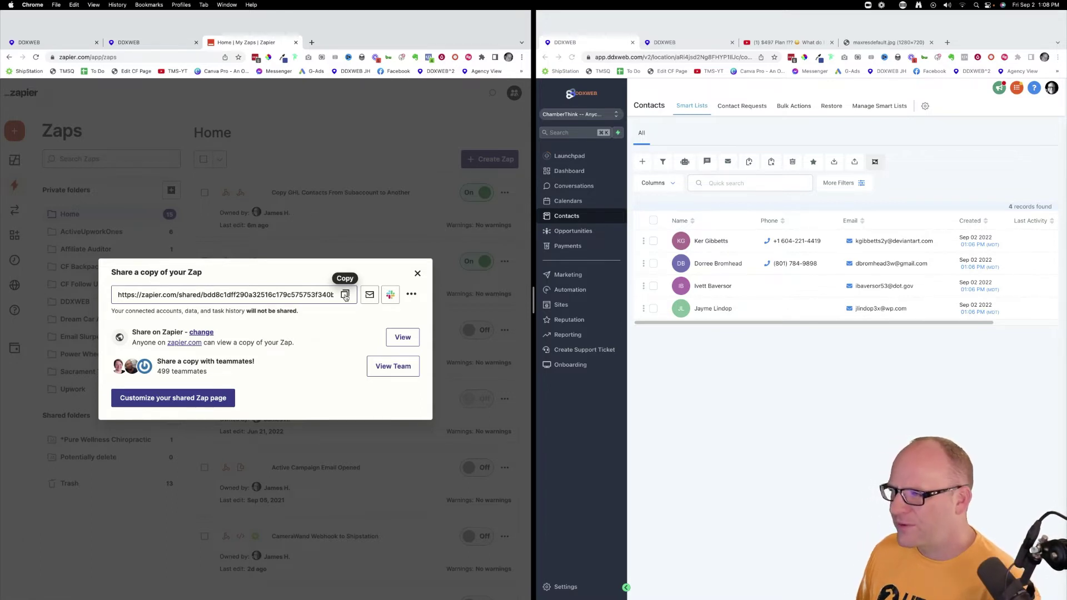
left_click(345, 296)
- Load facebook.com in a new tab and open a friend's profile found by searching their name
key("super+t")
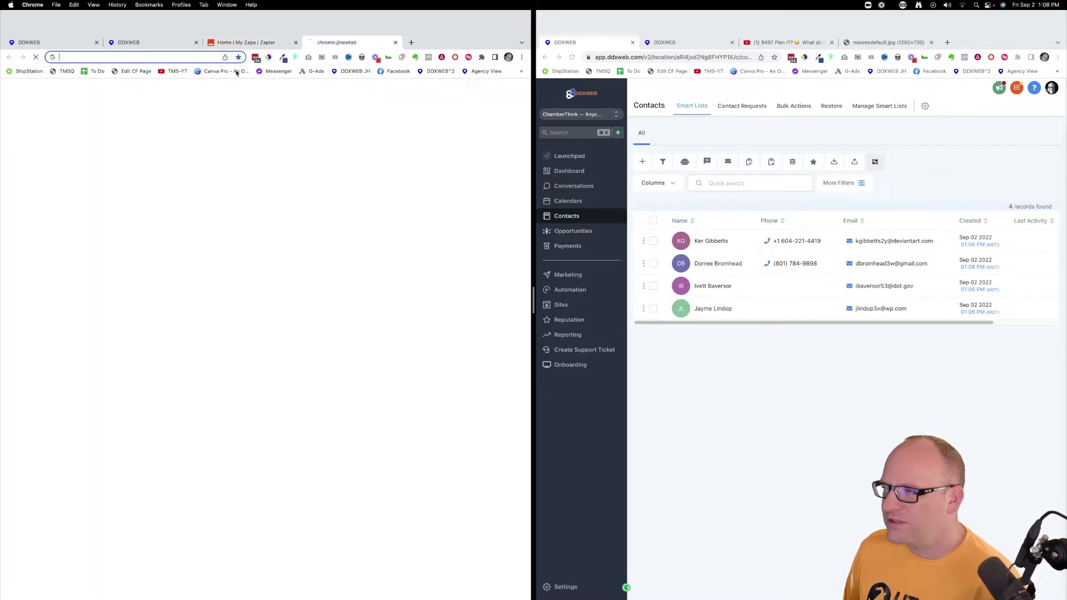
type("facebook.com")
key("Return")
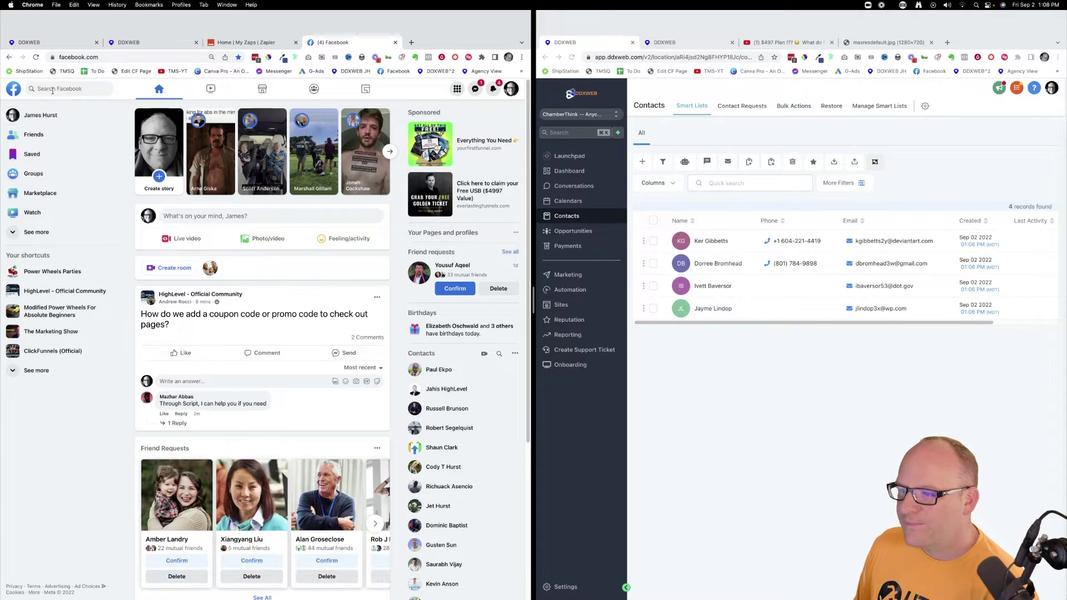
left_click(54, 93)
type("ajc")
key("BackSpace")
key("BackSpace")
key("BackSpace")
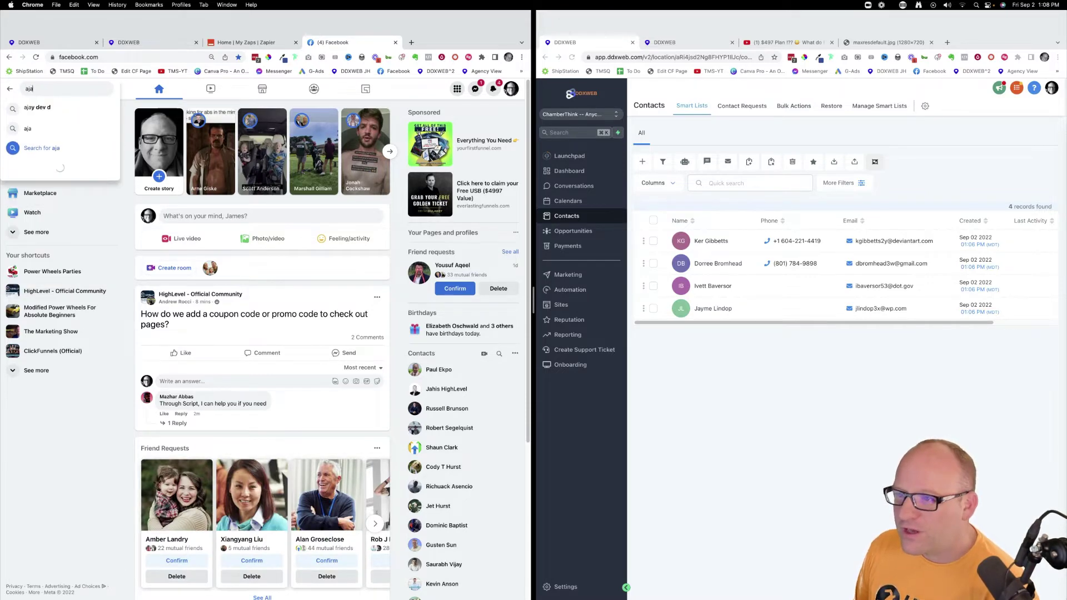
type("j")
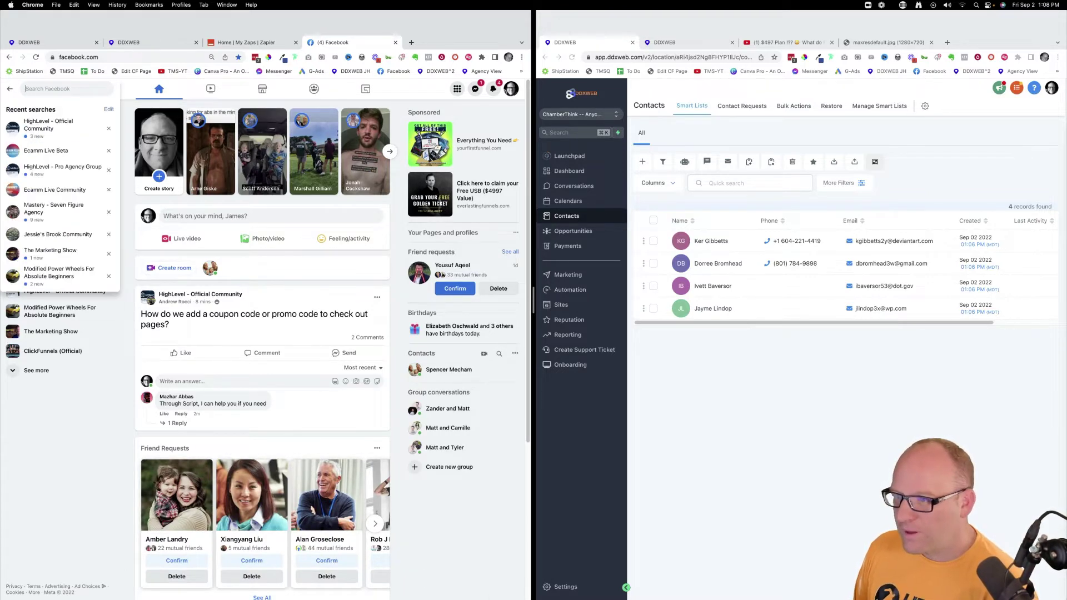
type("acob")
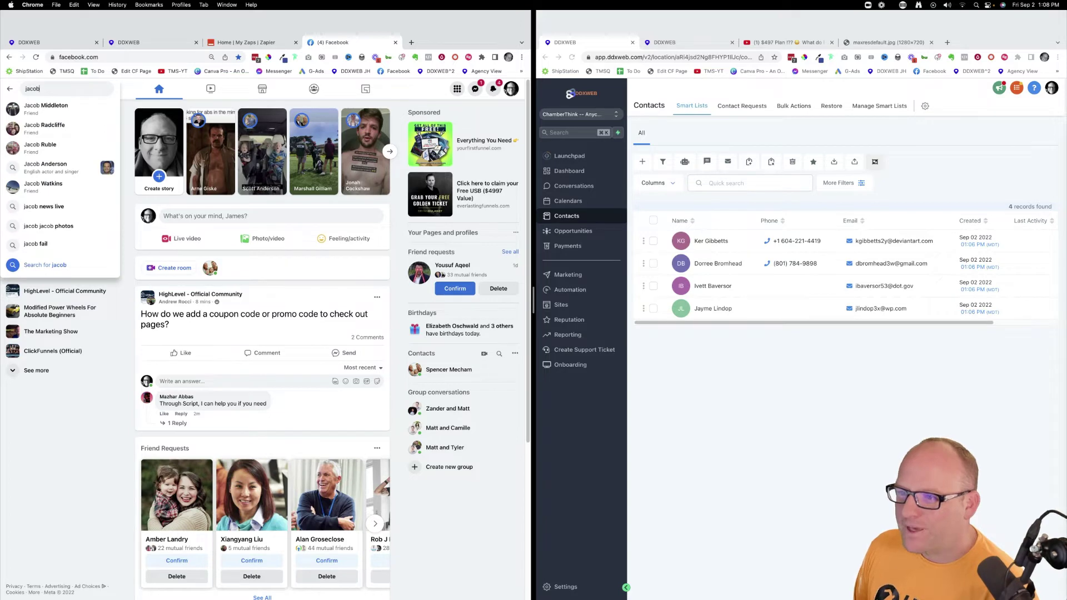
left_click(44, 128)
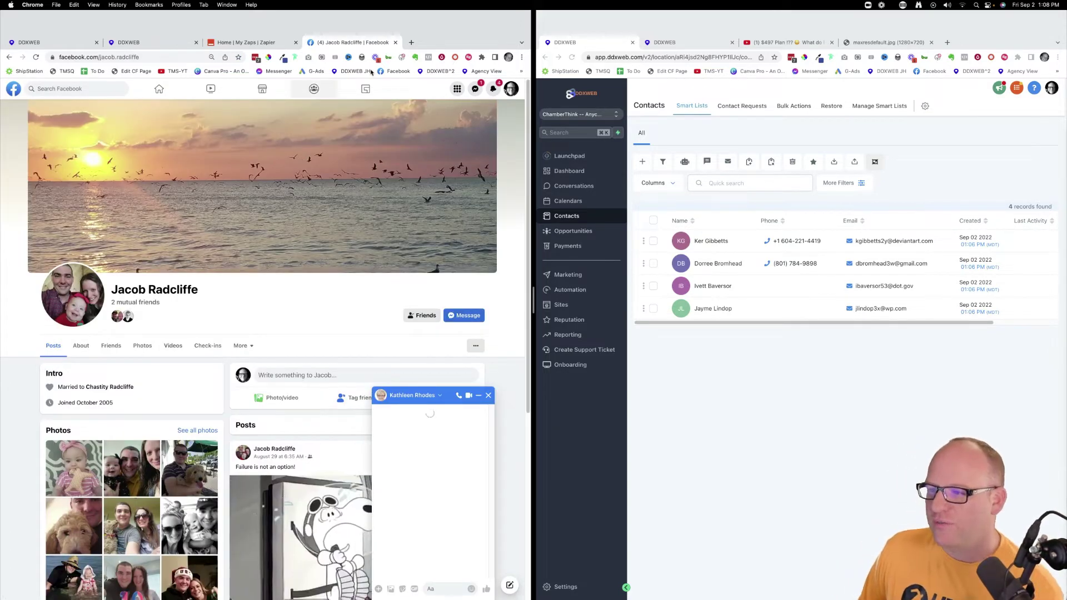
- Close the Facebook tab and load the copied zap share link in a new tab
left_click(396, 43)
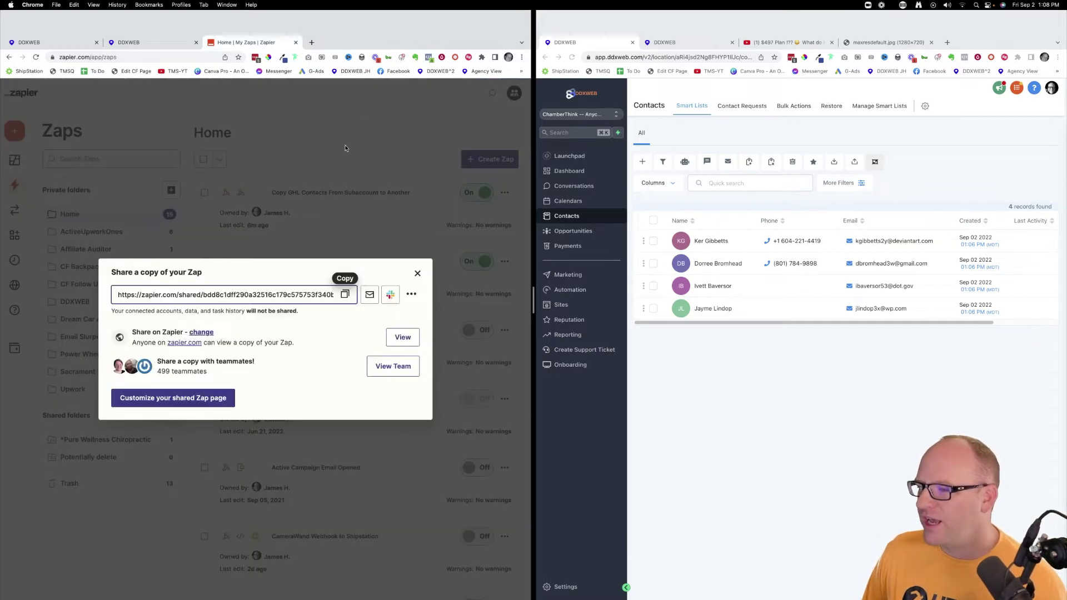
left_click(345, 294)
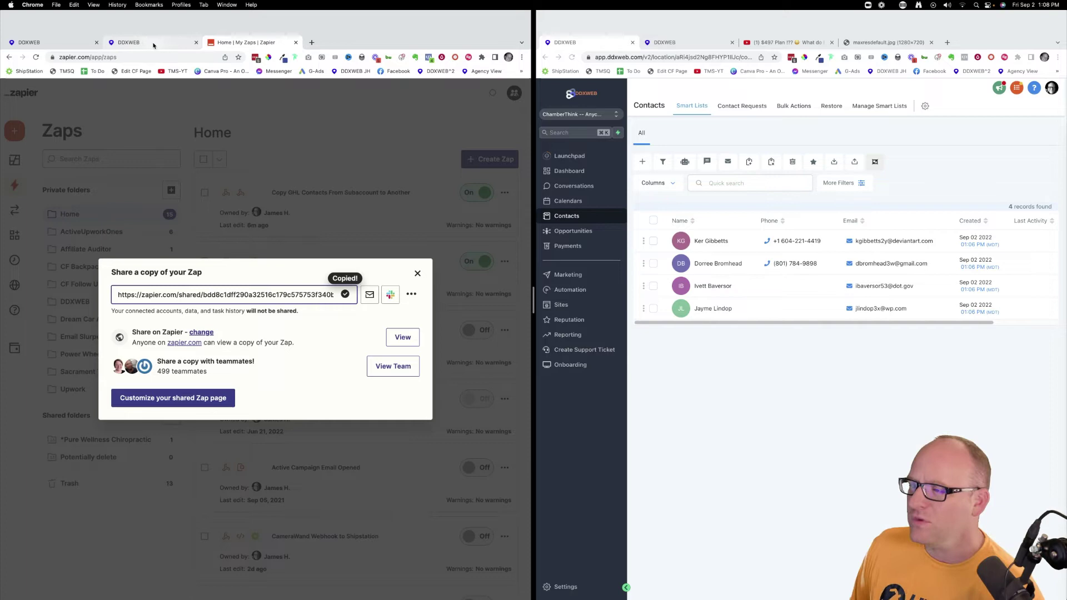
left_click(312, 43)
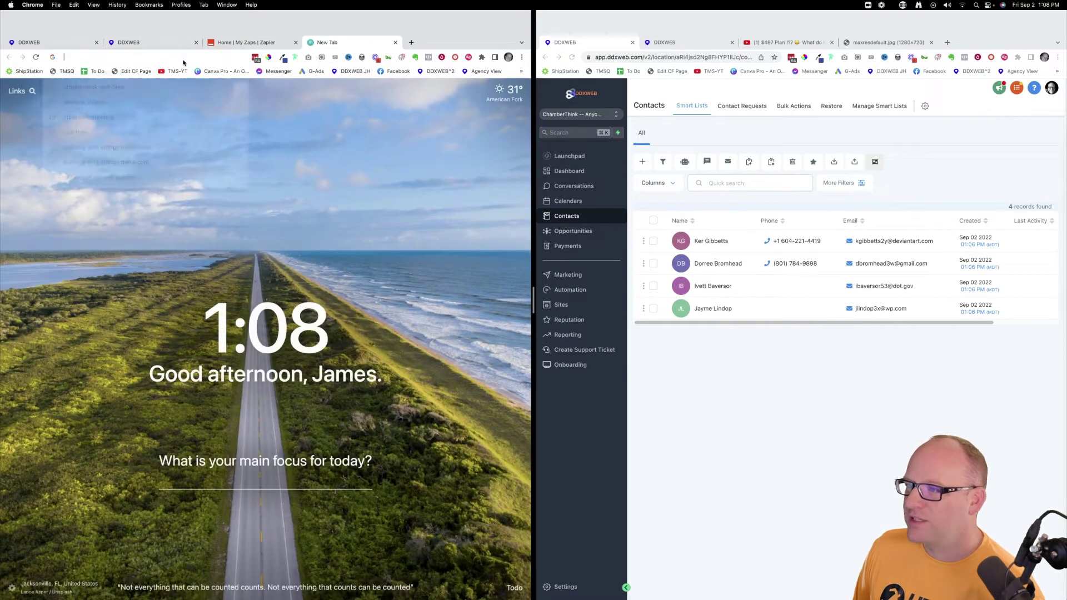
key("super+v")
key("Return")
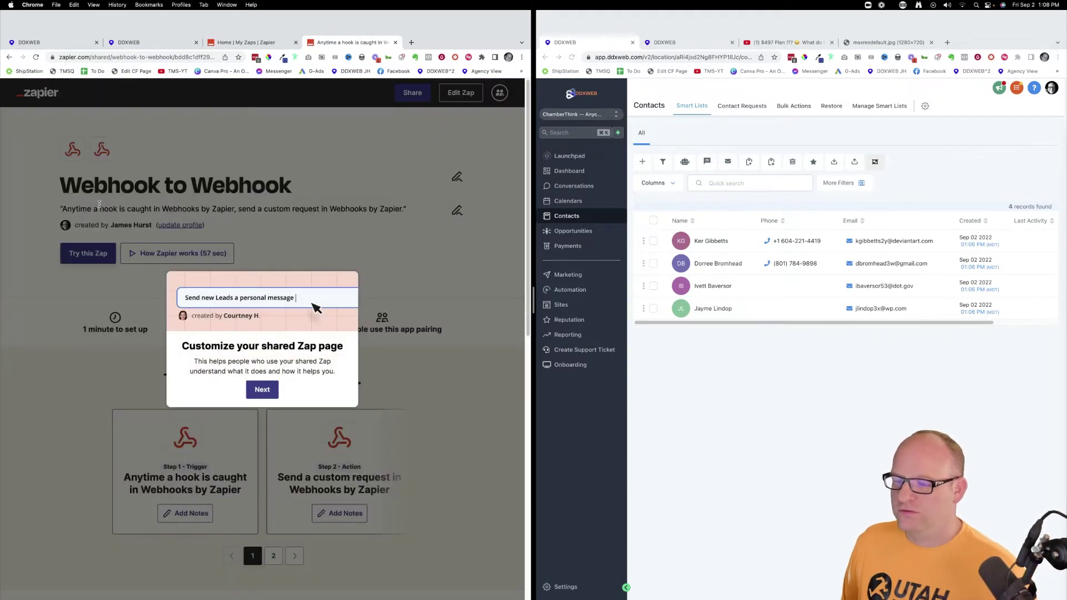
- Skip the shared page's customization tour for title, description and step notes
left_click(267, 393)
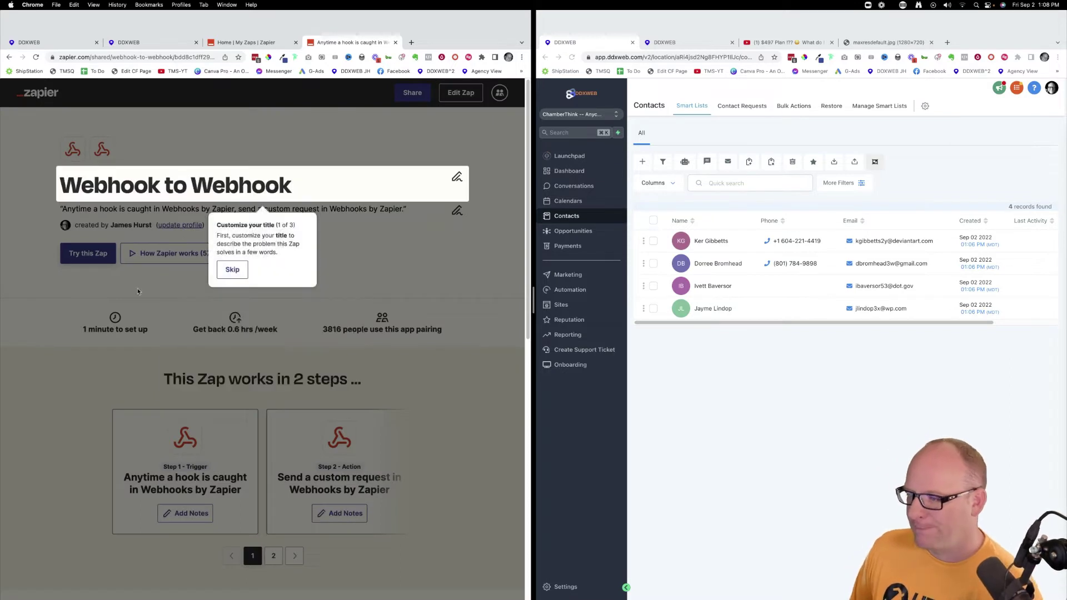
left_click(244, 277)
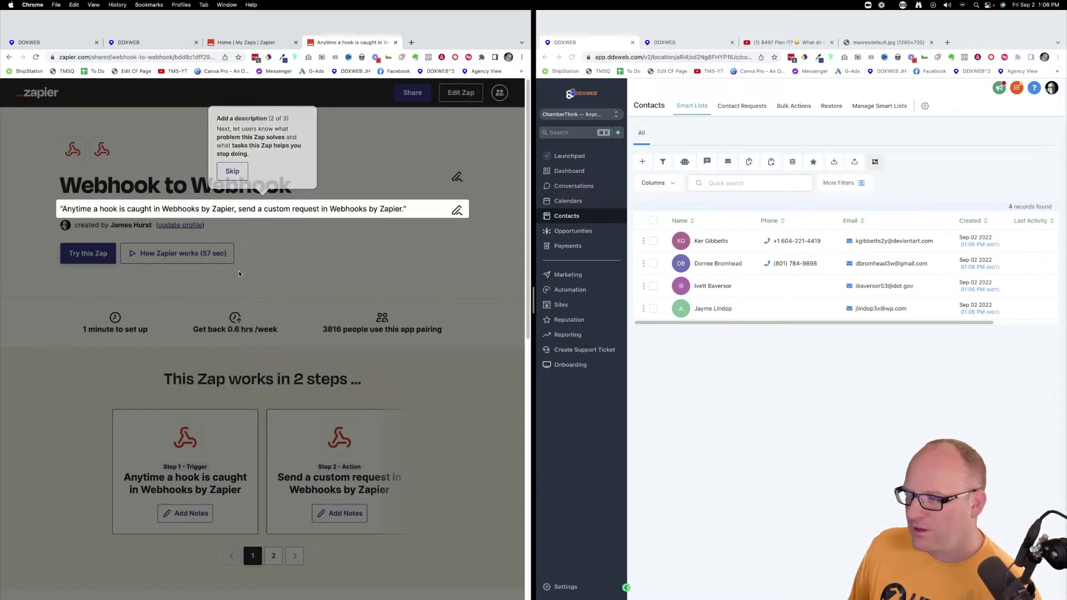
left_click(239, 176)
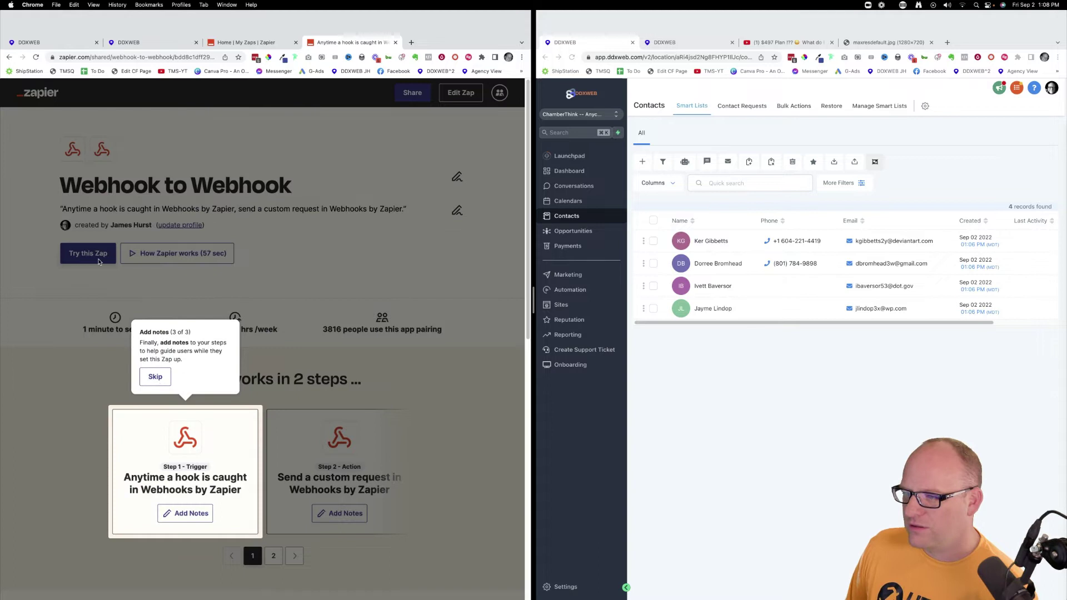
left_click(162, 370)
- Make a draft copy of the shared zap and copy its Catch Hook webhook URL
left_click(90, 252)
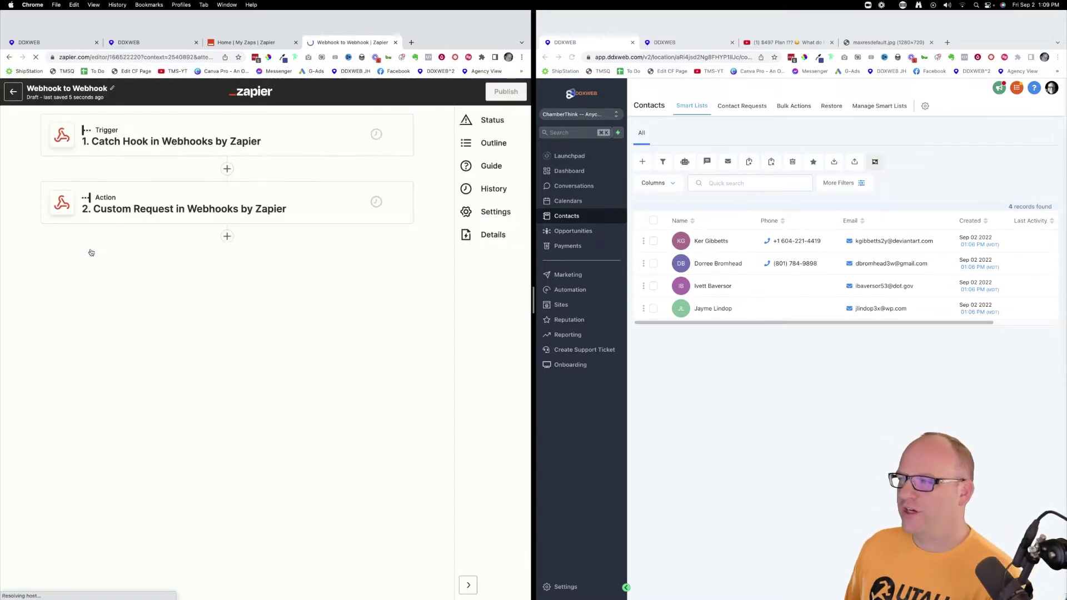
left_click(157, 141)
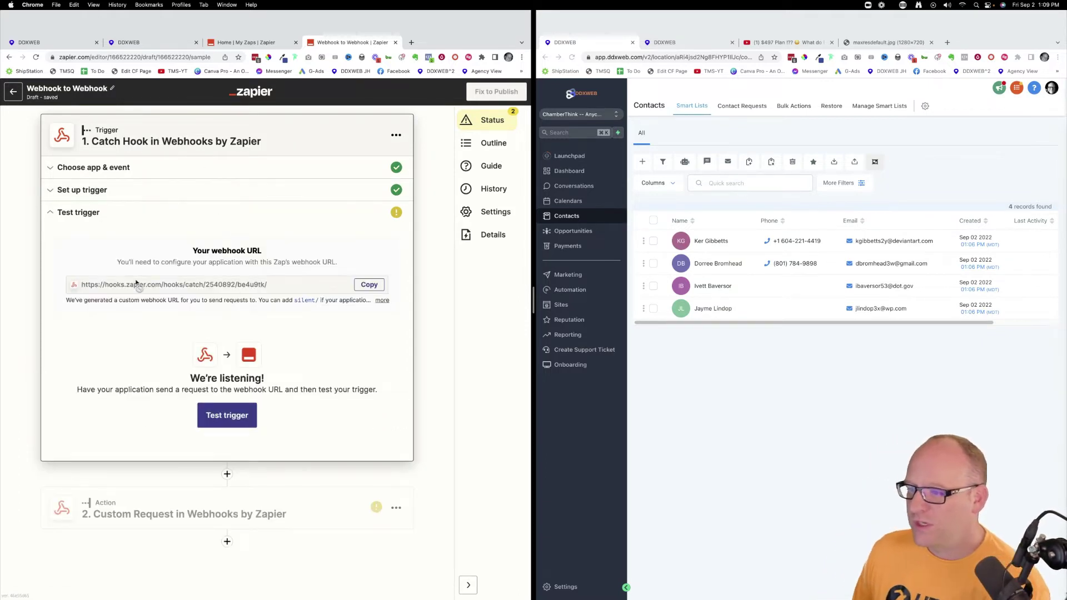
left_click(368, 286)
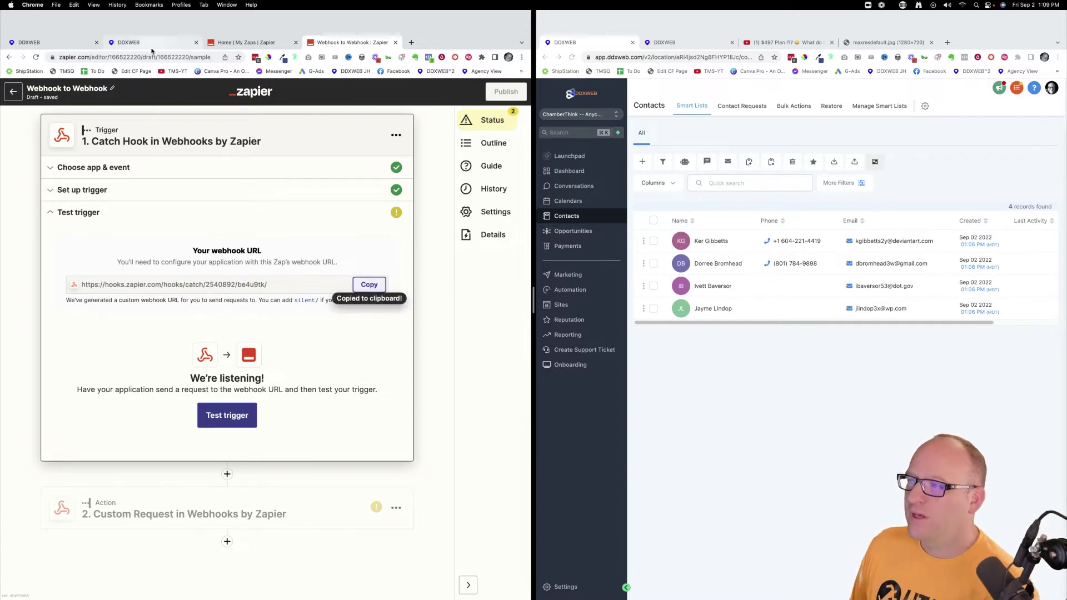
left_click(134, 44)
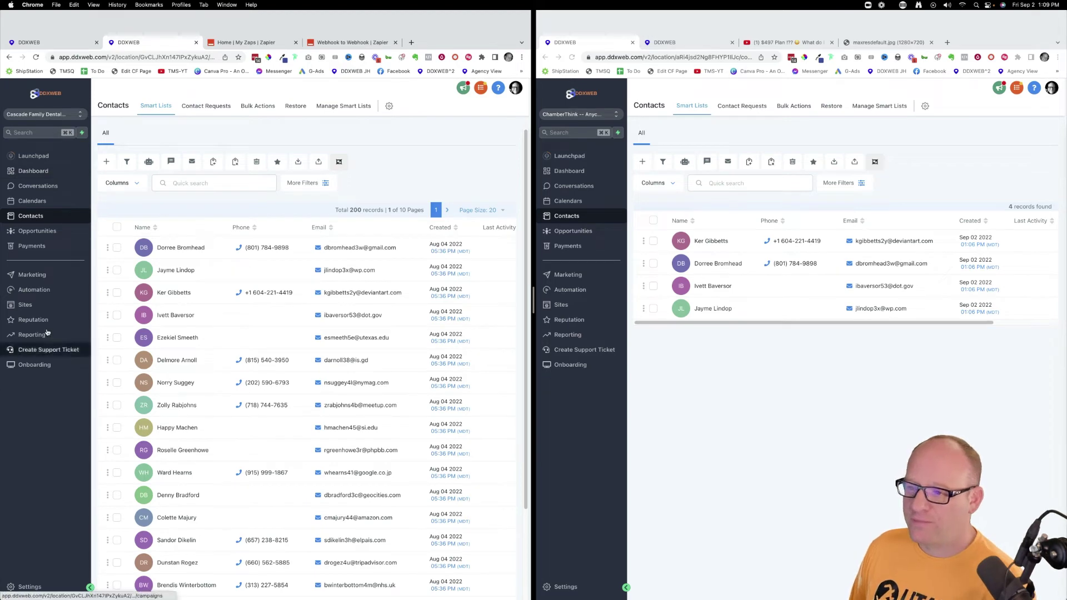
- Create a blank workflow from scratch named 'copy contact to chamber think'
left_click(29, 295)
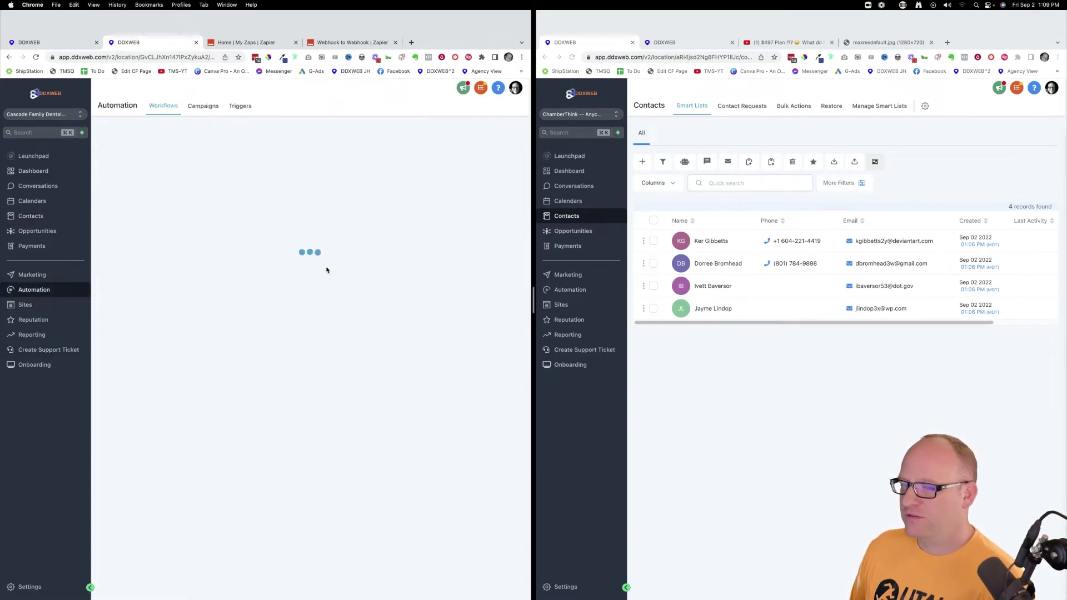
left_click(478, 145)
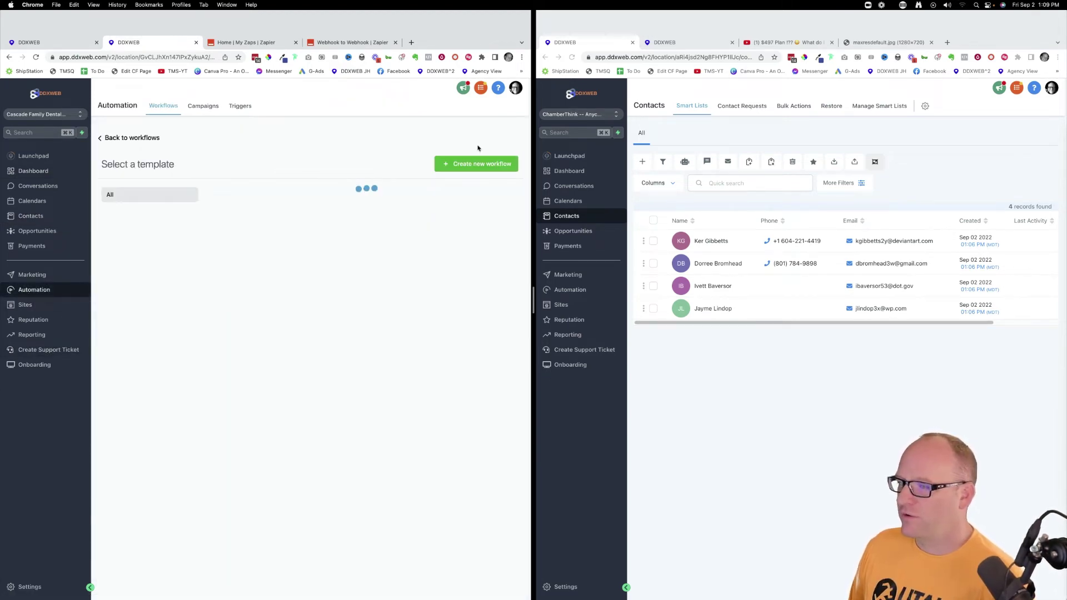
left_click(295, 288)
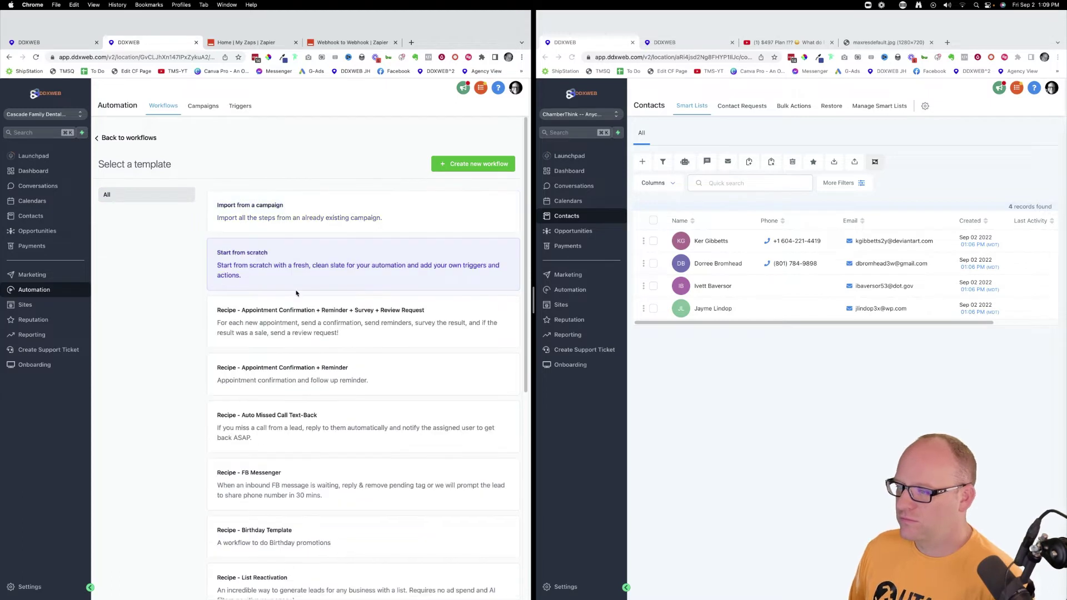
left_click(477, 164)
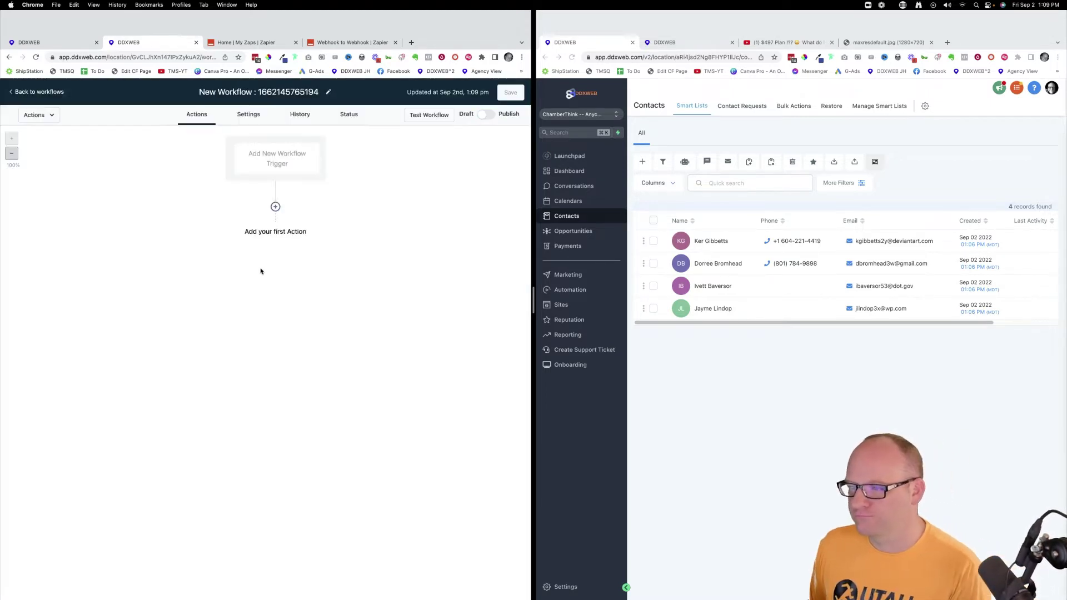
left_click(288, 91)
double_click(289, 92)
key("super+a")
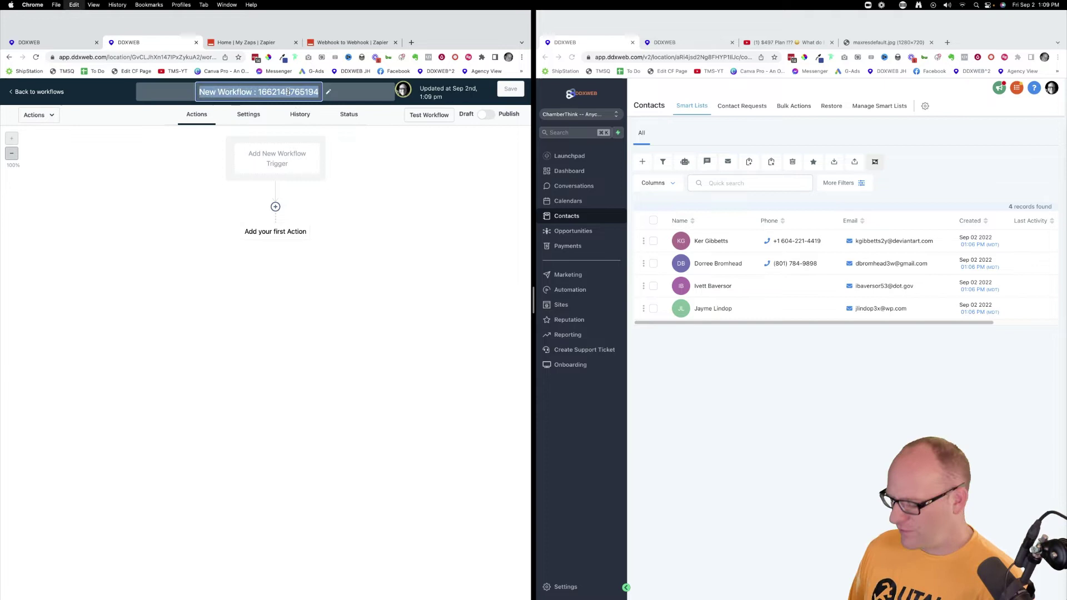
type("copy contact t")
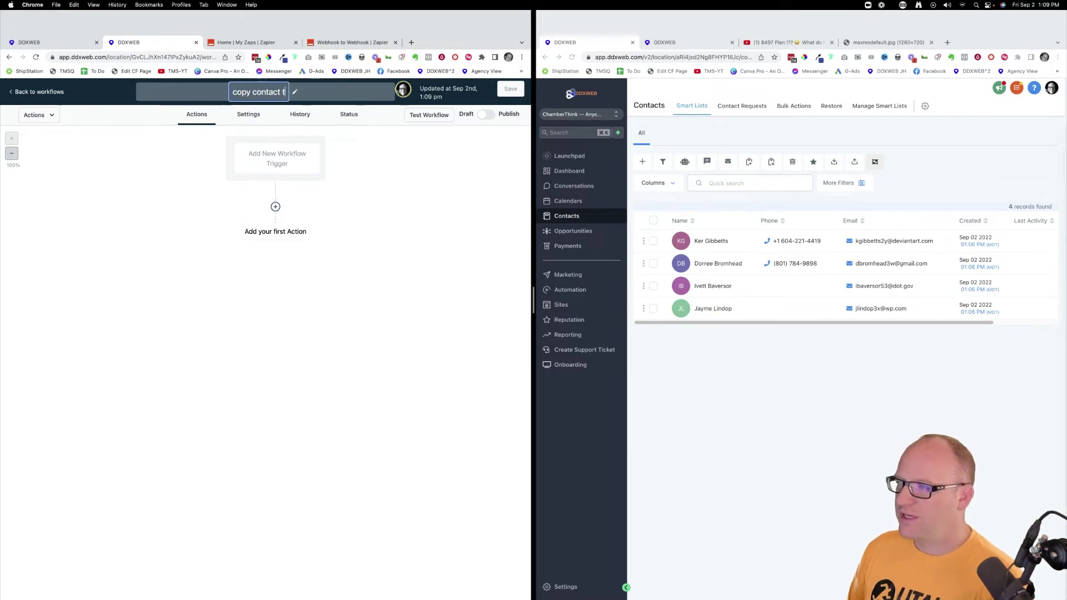
type("o chamber thi")
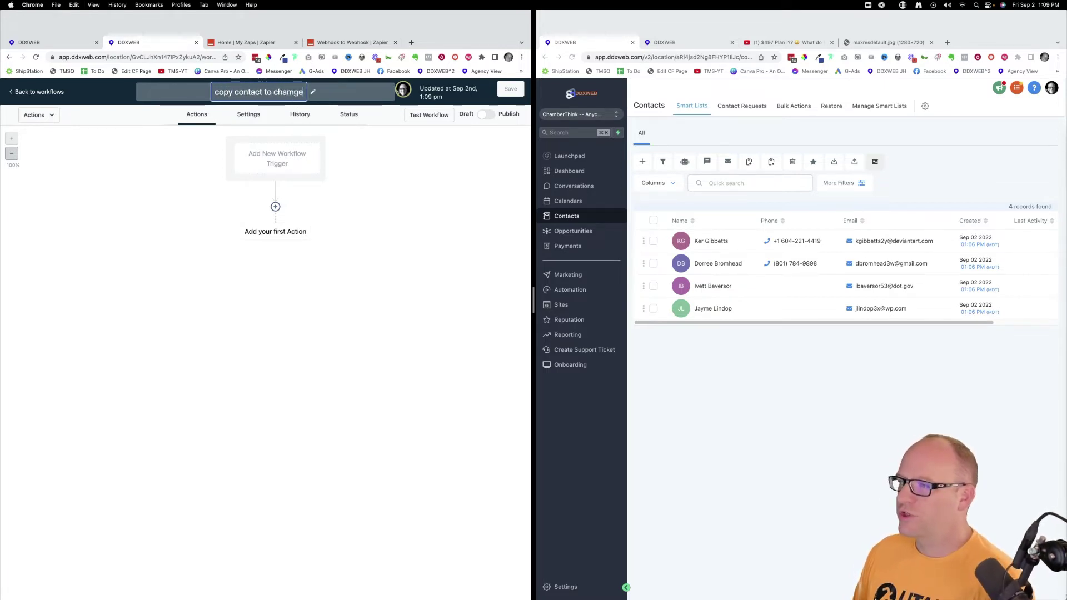
type("nk")
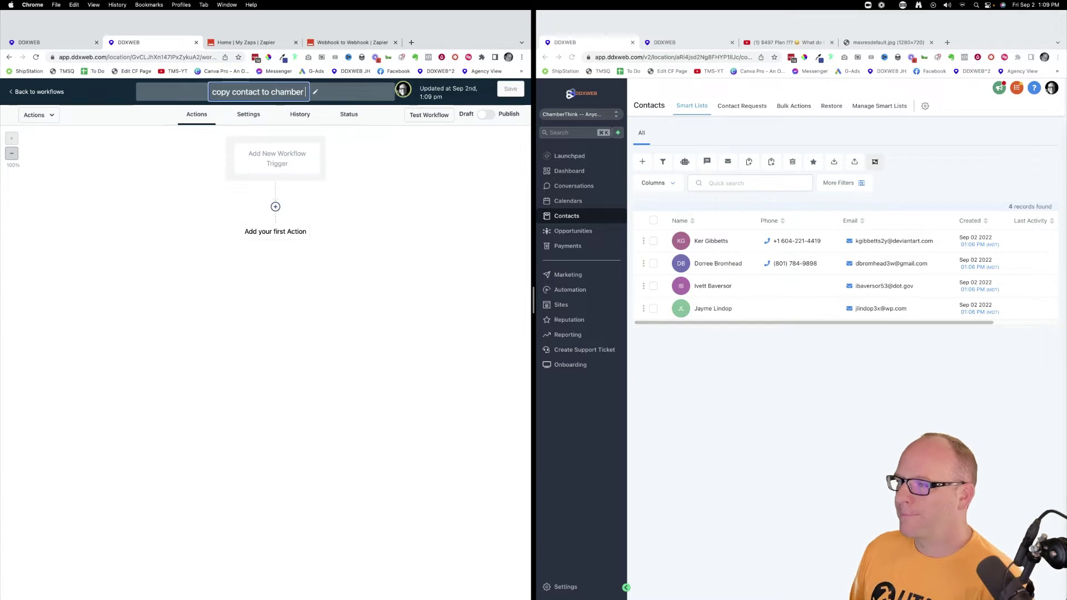
key("Return")
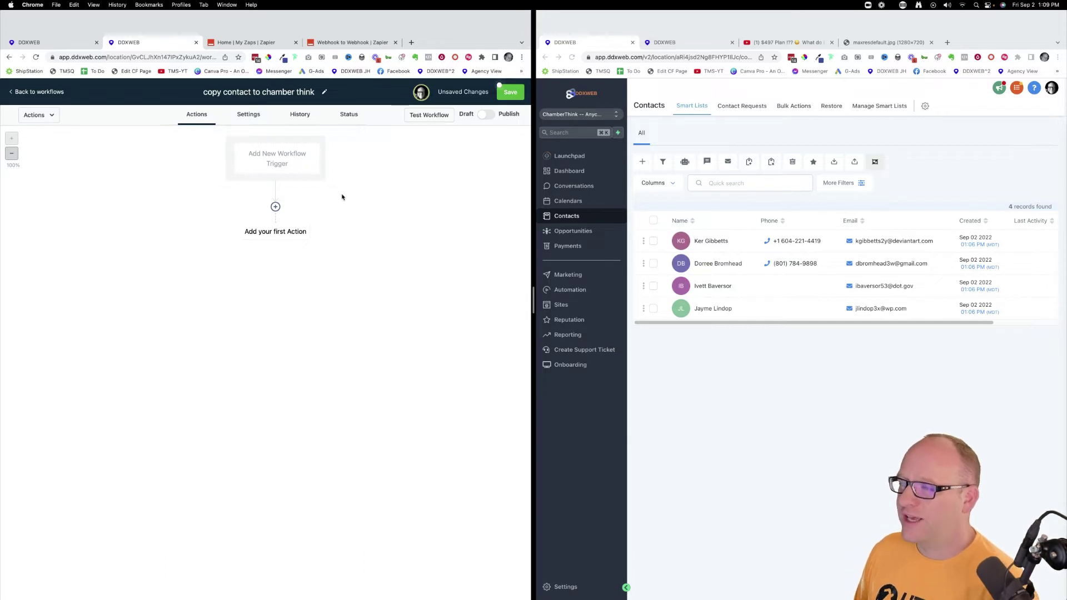
- Add a Webhook action with the Zapier hook URL, then publish and save the workflow
left_click(276, 207)
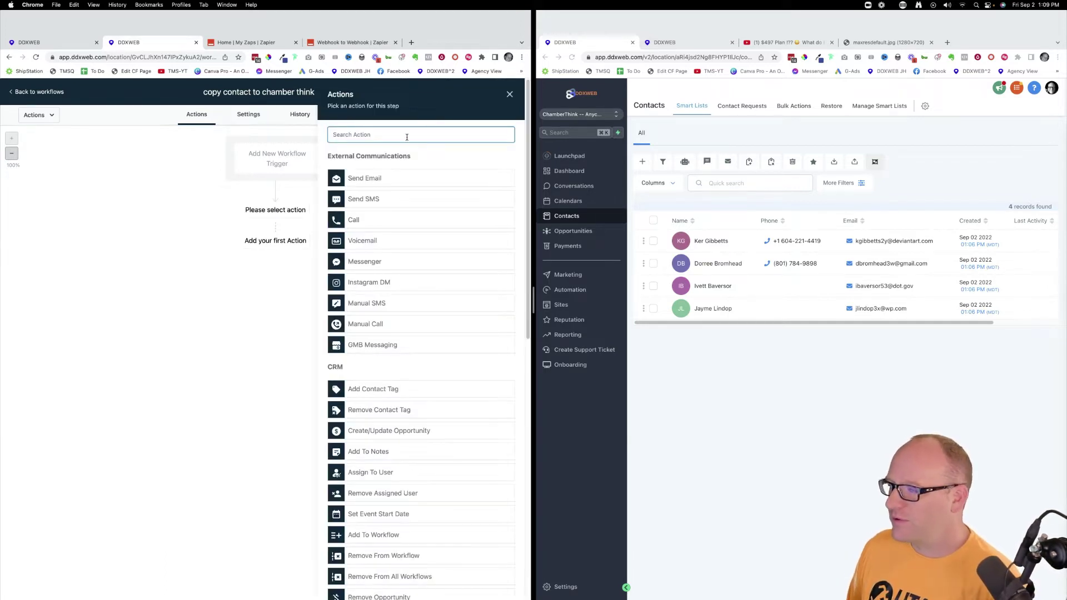
type("web")
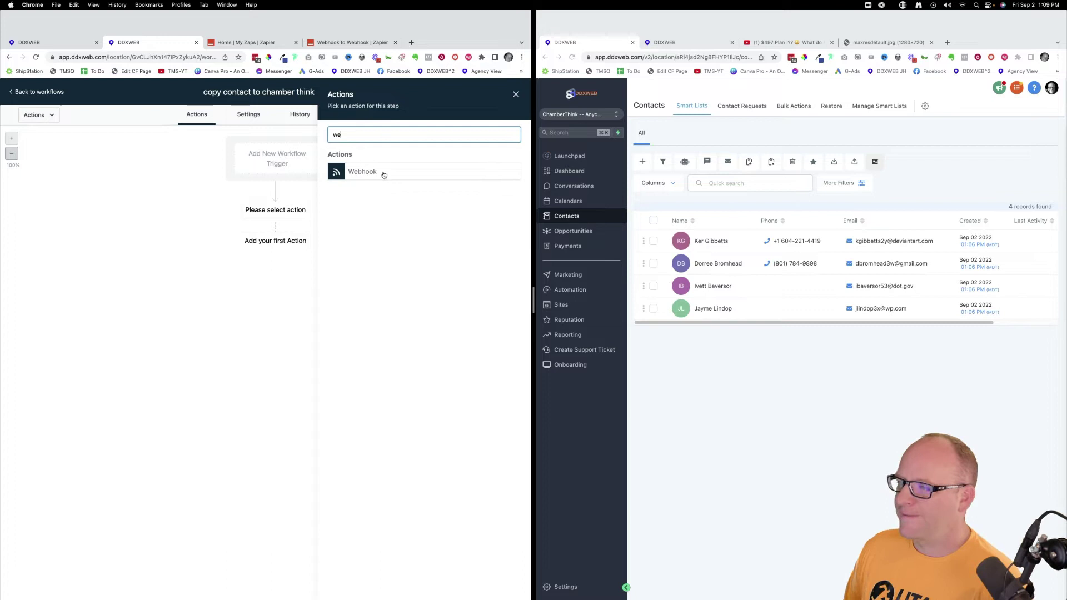
left_click(382, 174)
left_click(364, 221)
key("super+v")
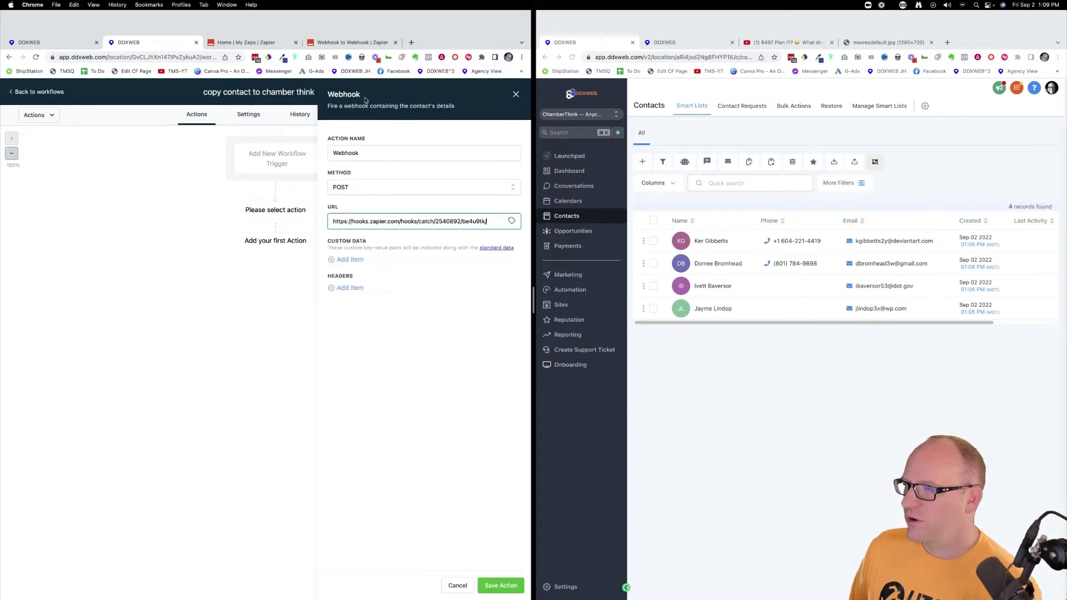
left_click(503, 586)
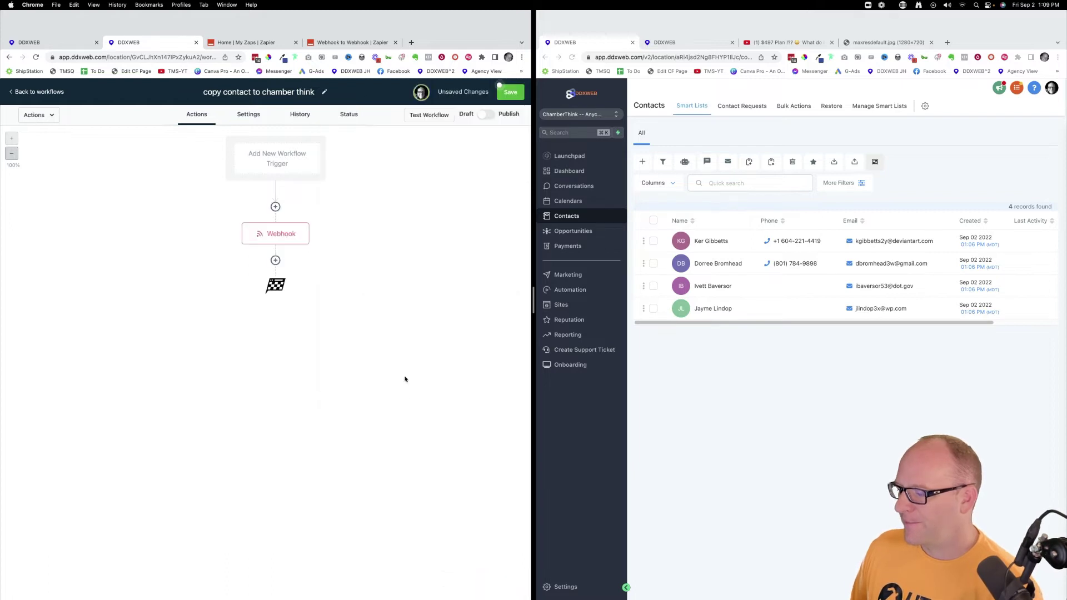
left_click(487, 114)
left_click(511, 95)
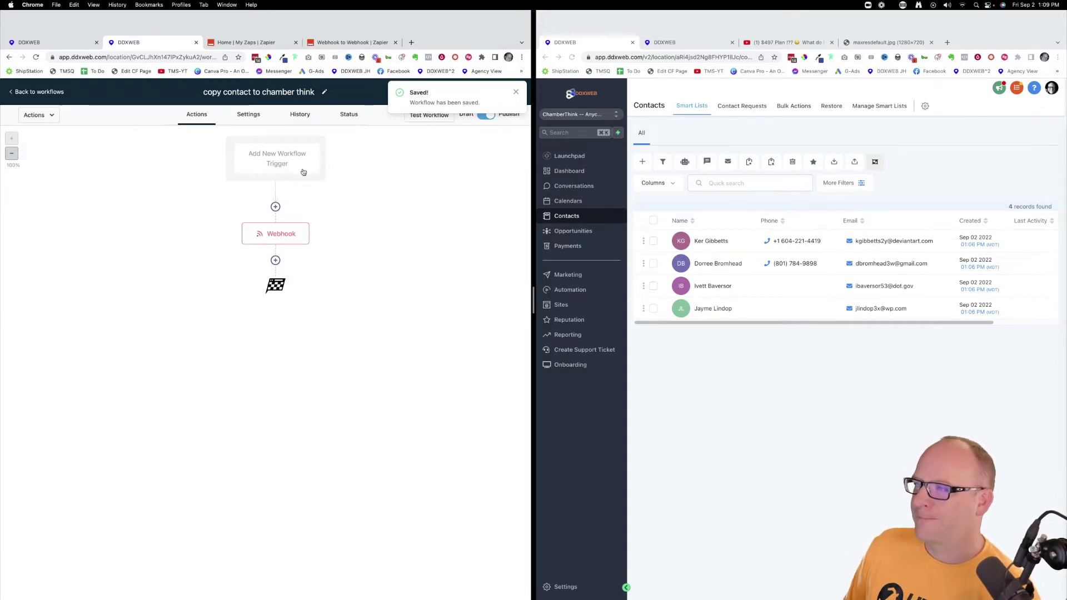
left_click(39, 93)
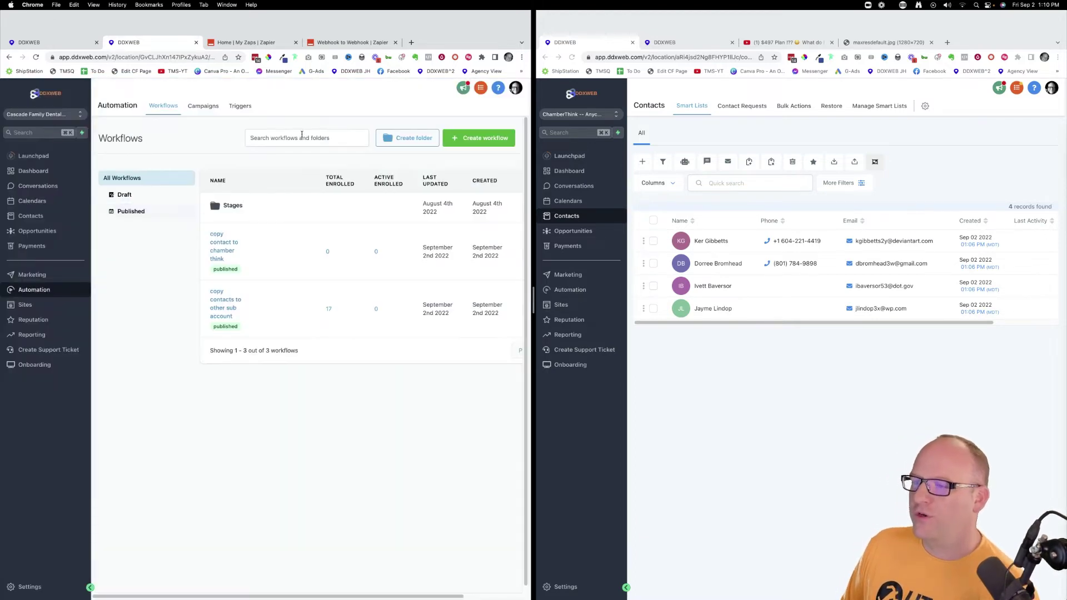
- Go to Contacts and select a single contact further down the list
left_click(26, 219)
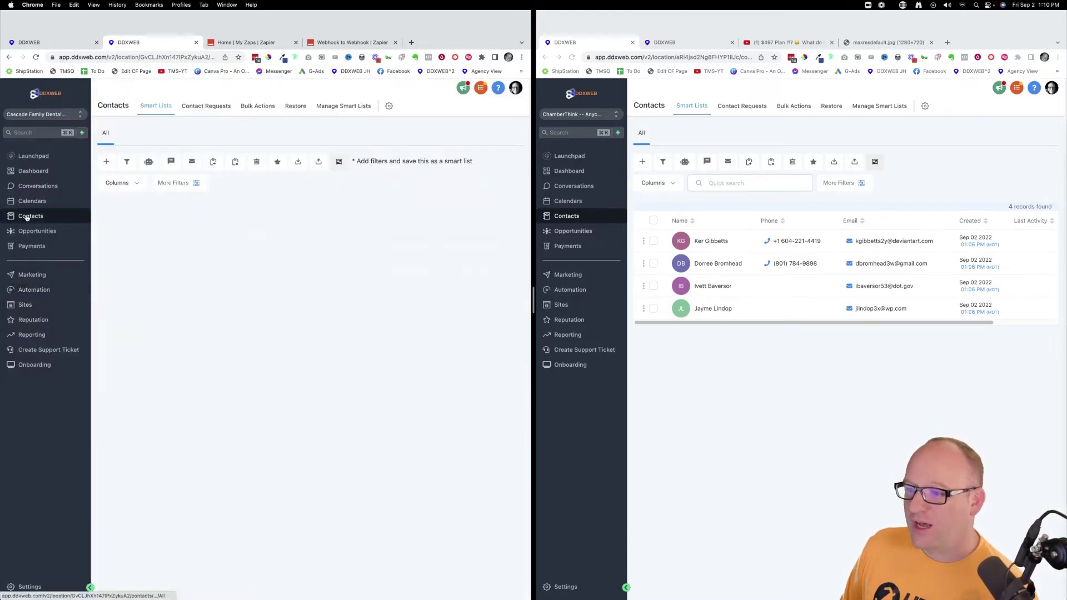
scroll(155, 283, "down", 1)
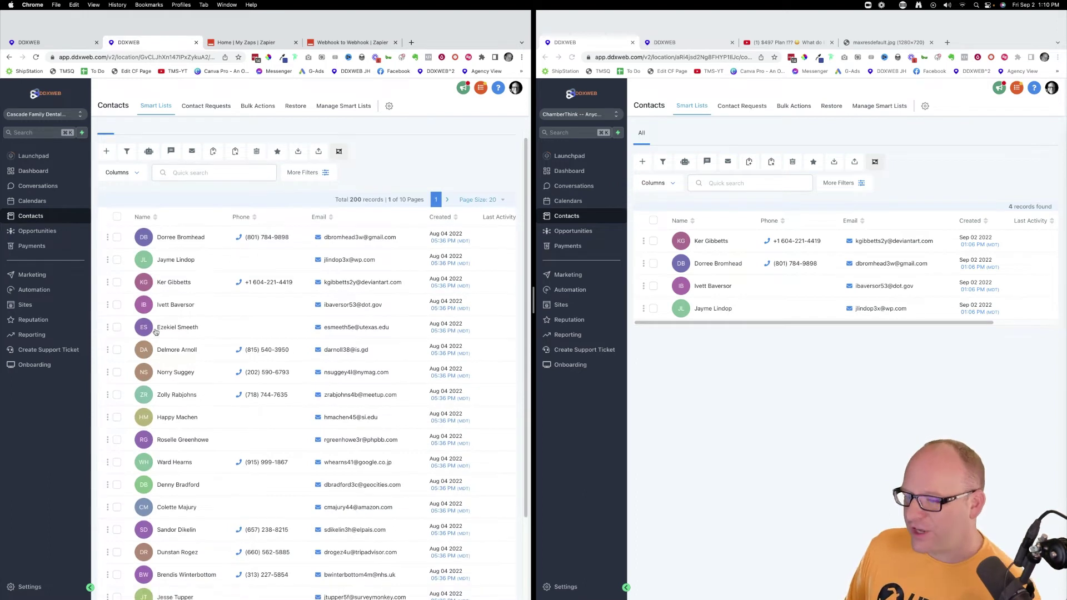
left_click(117, 350)
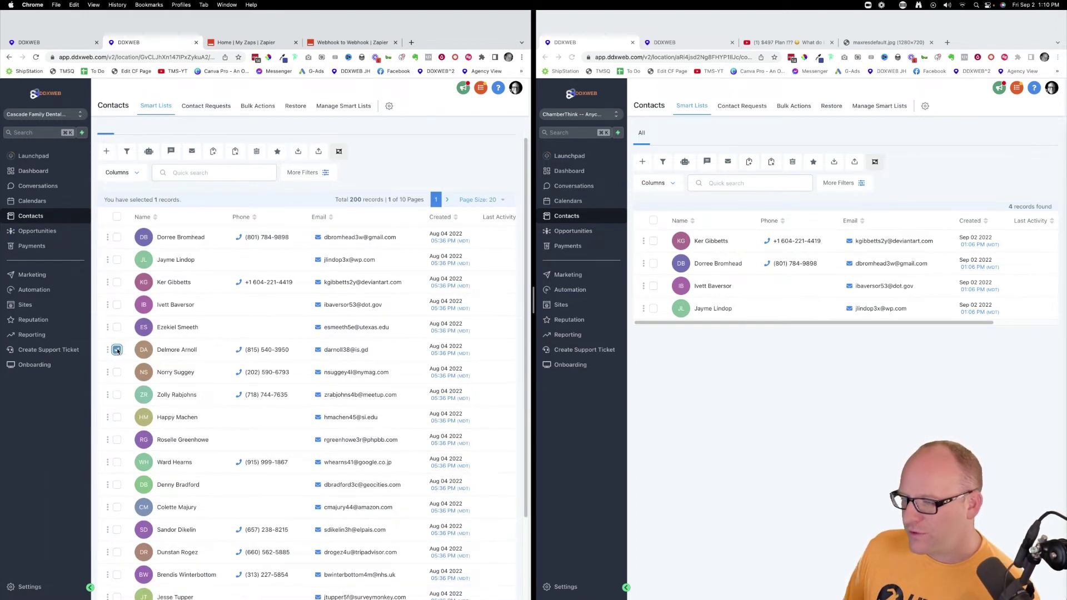
- Enrol that contact in the 'copy contact to chamber think' workflow with description 'afd'
left_click(149, 151)
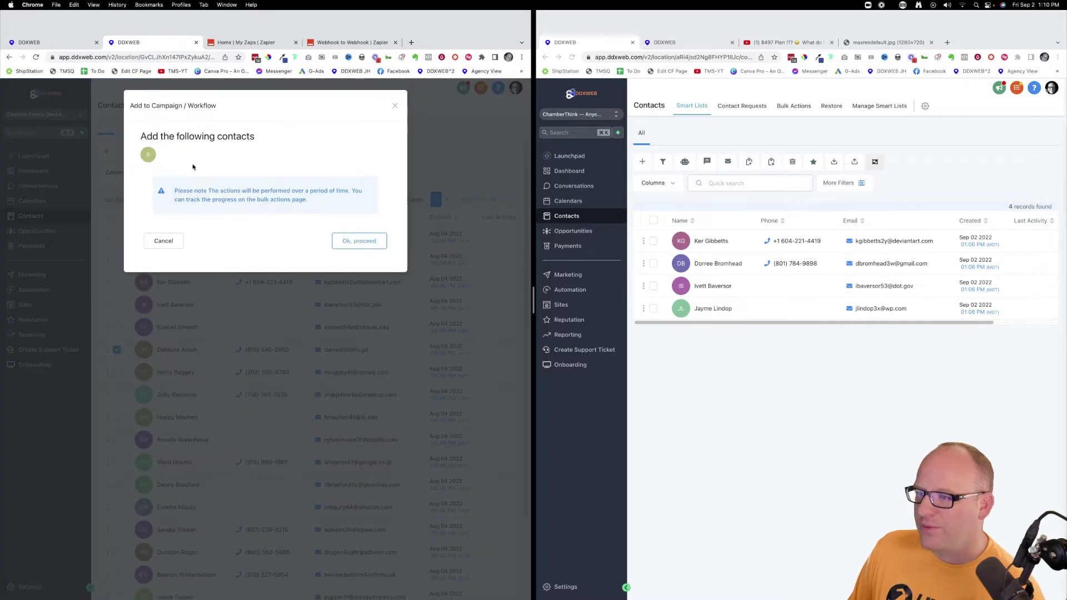
left_click(368, 242)
left_click(224, 198)
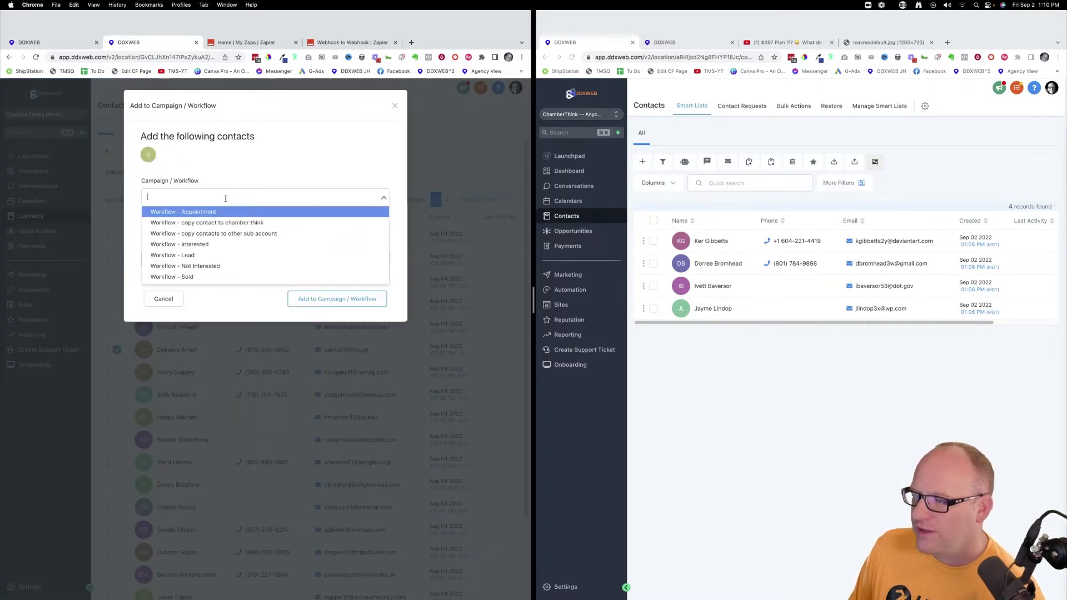
left_click(213, 225)
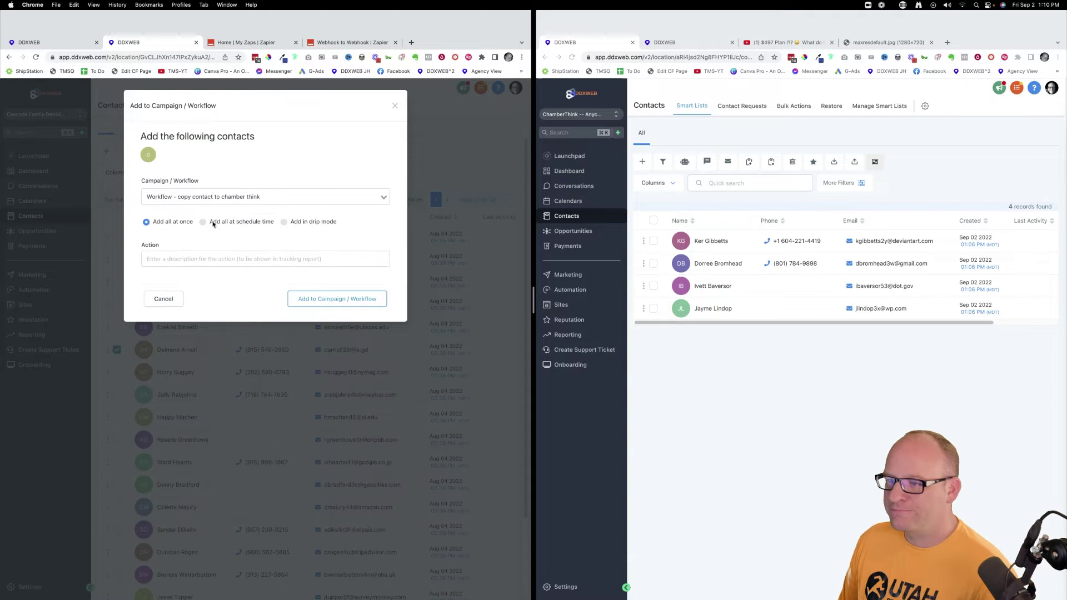
left_click(222, 258)
type("afds")
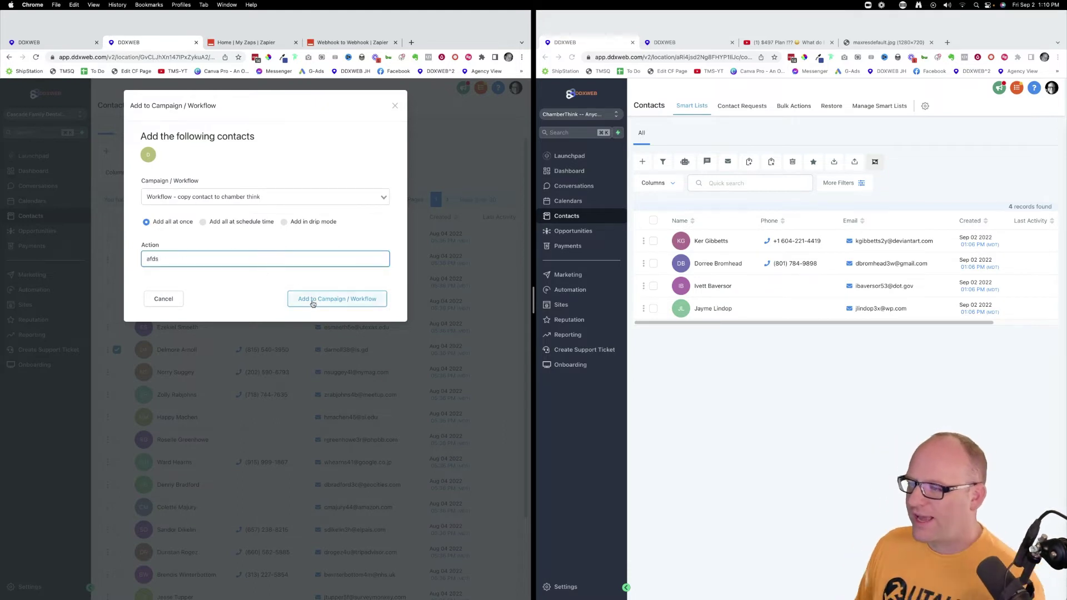
left_click(313, 300)
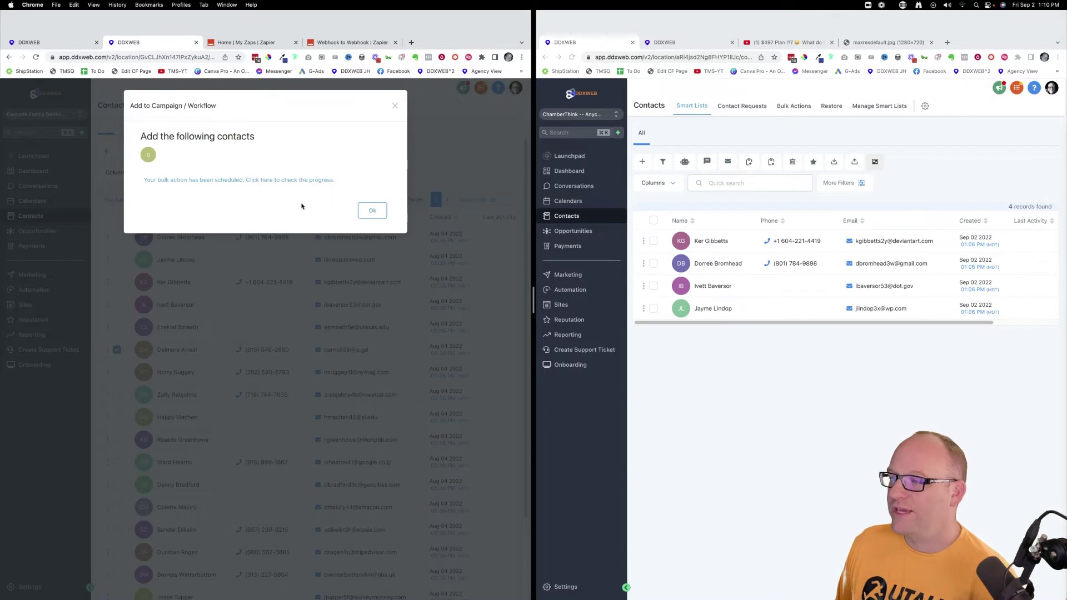
left_click(369, 211)
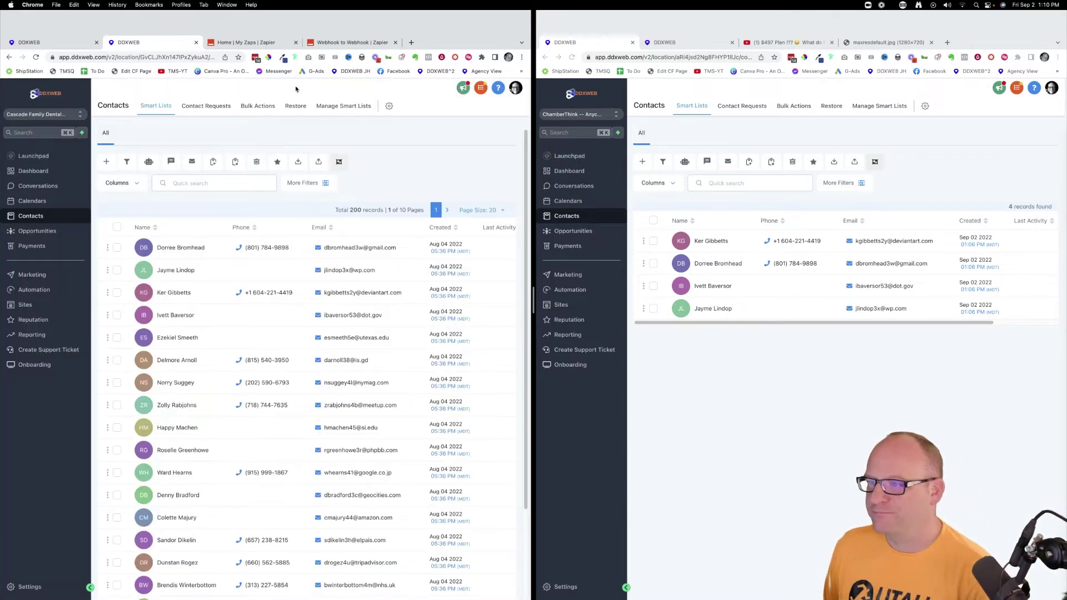
left_click(342, 43)
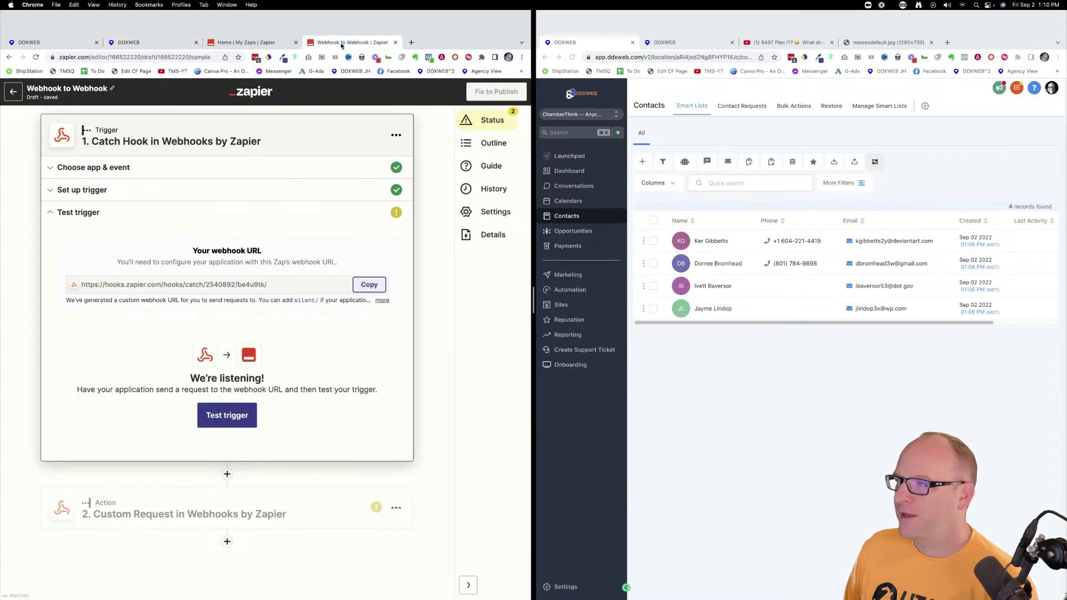
- Test the Catch Hook trigger to catch the contact's data, and set the Custom Request method to POST
left_click(227, 411)
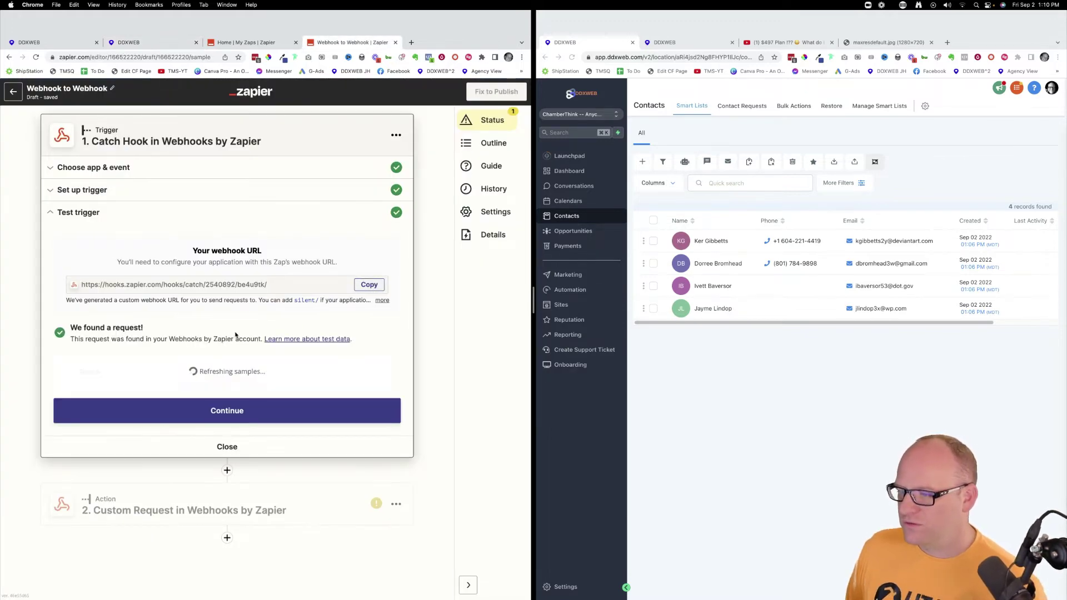
scroll(221, 414, "down", 1)
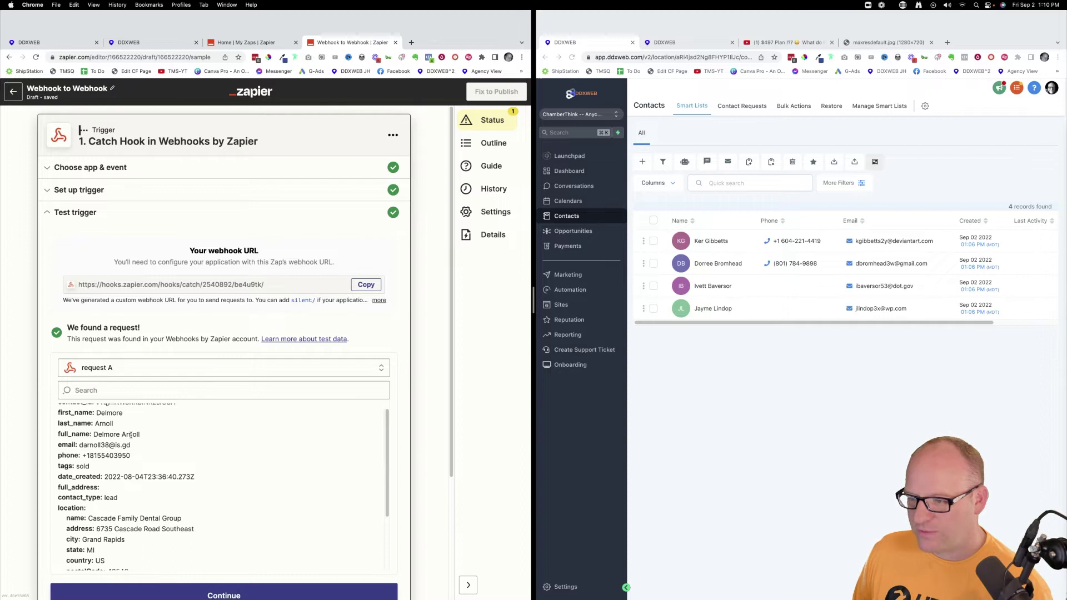
scroll(430, 373, "down", 3)
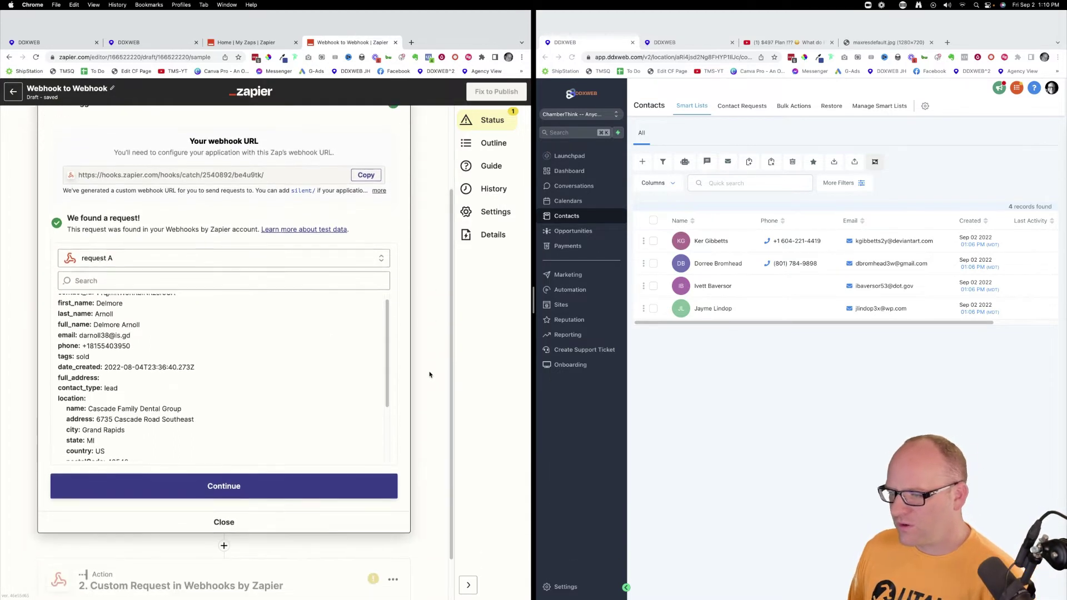
left_click(220, 436)
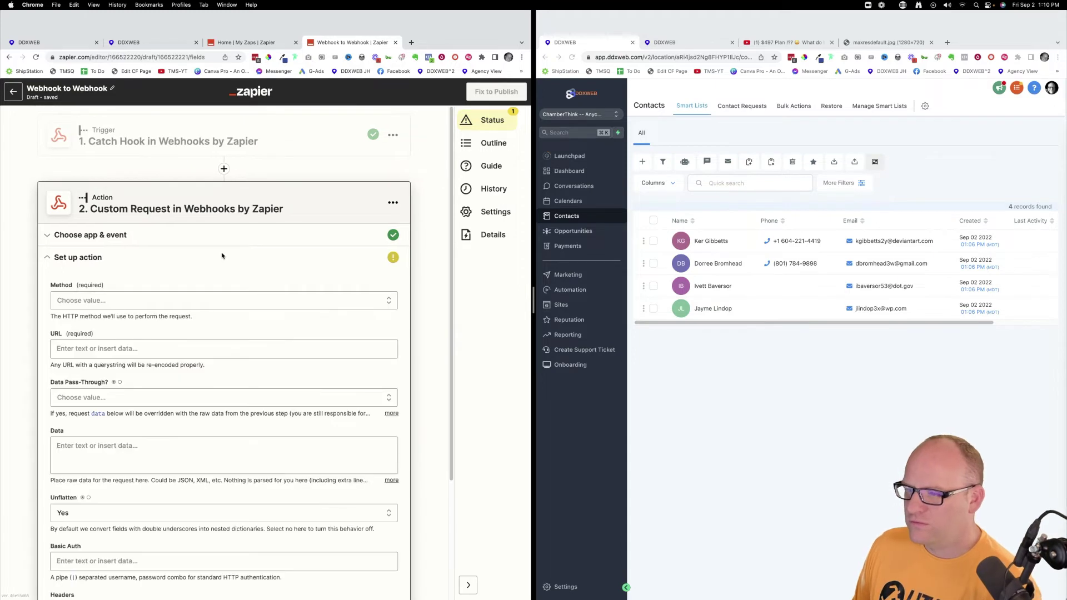
left_click(129, 303)
left_click(71, 453)
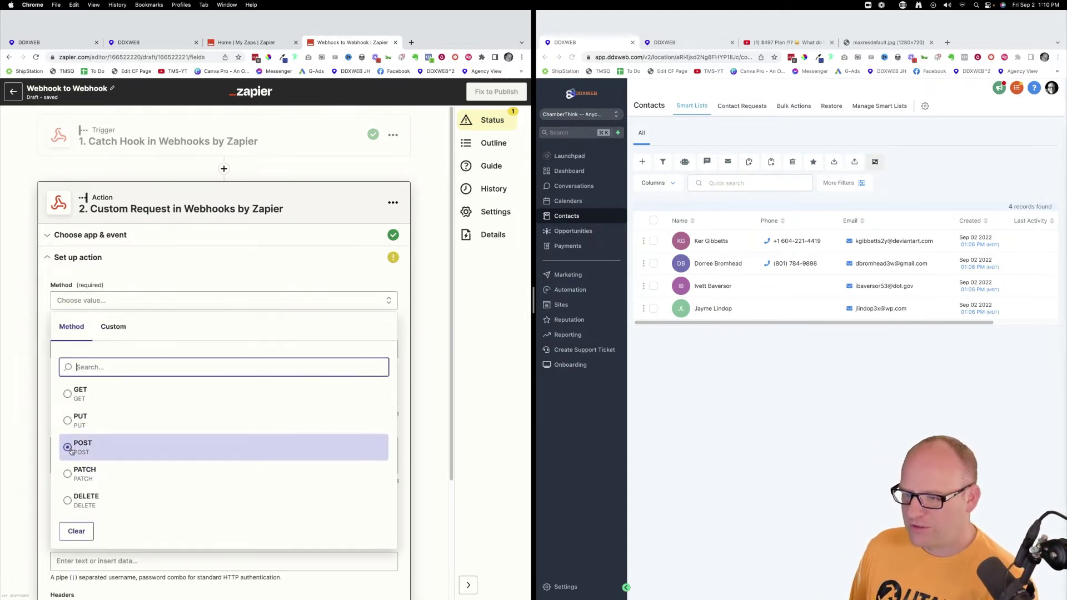
left_click(261, 42)
- Open the 'Copy GHL Contacts From Subaccount to Another' zap and view its custom request step
left_click(418, 275)
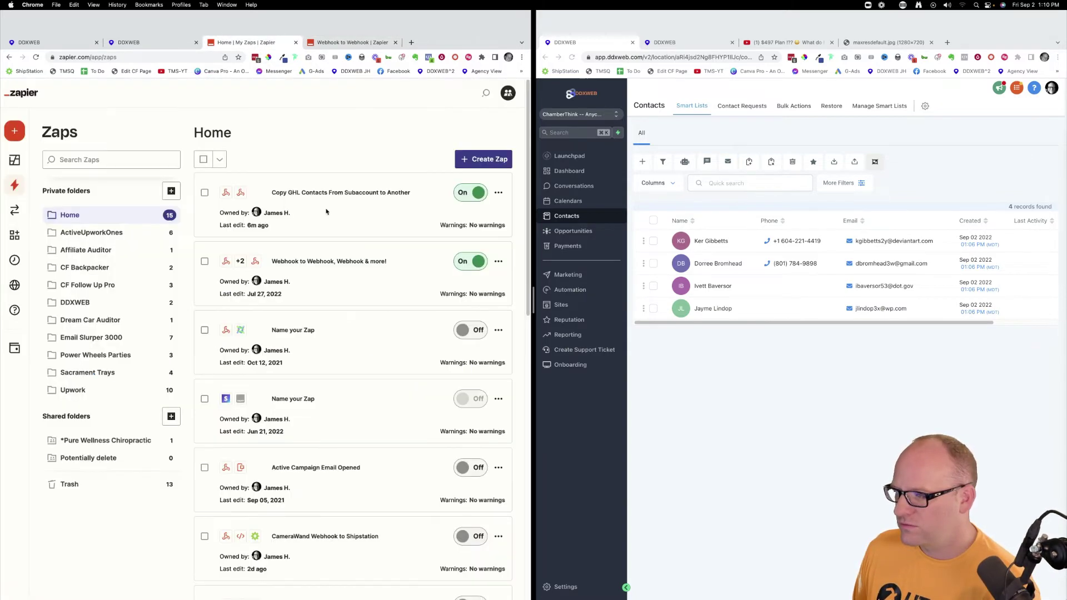
scroll(308, 192, "down", 1)
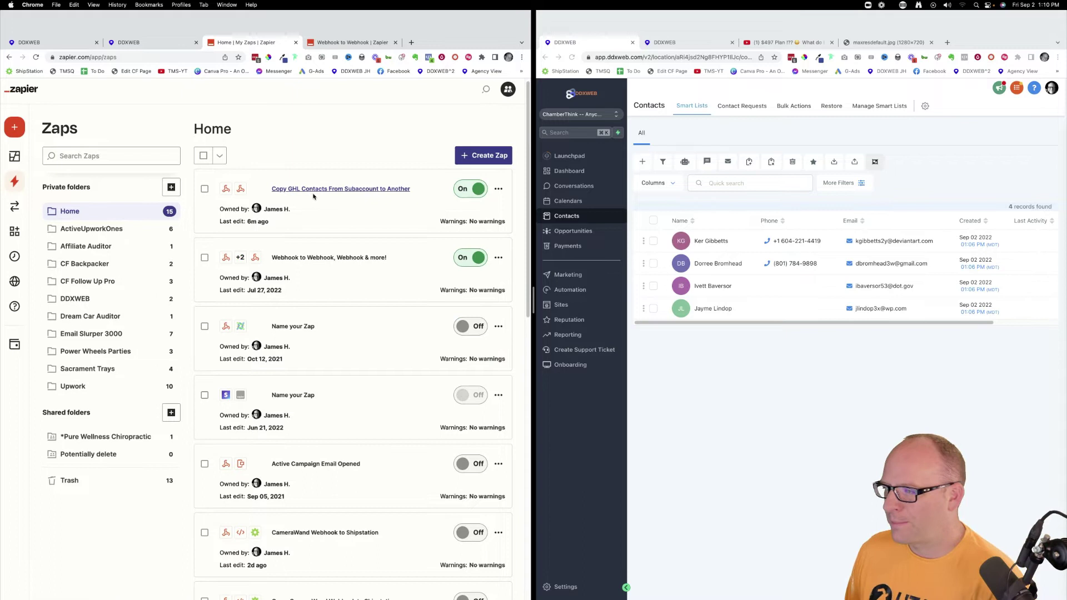
left_click(305, 190)
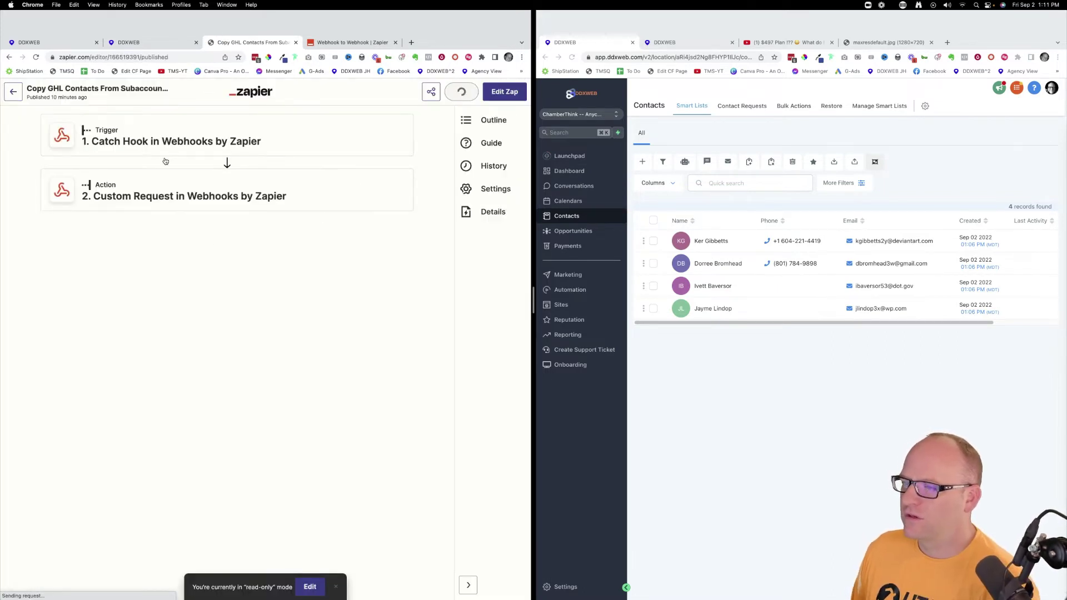
left_click(140, 199)
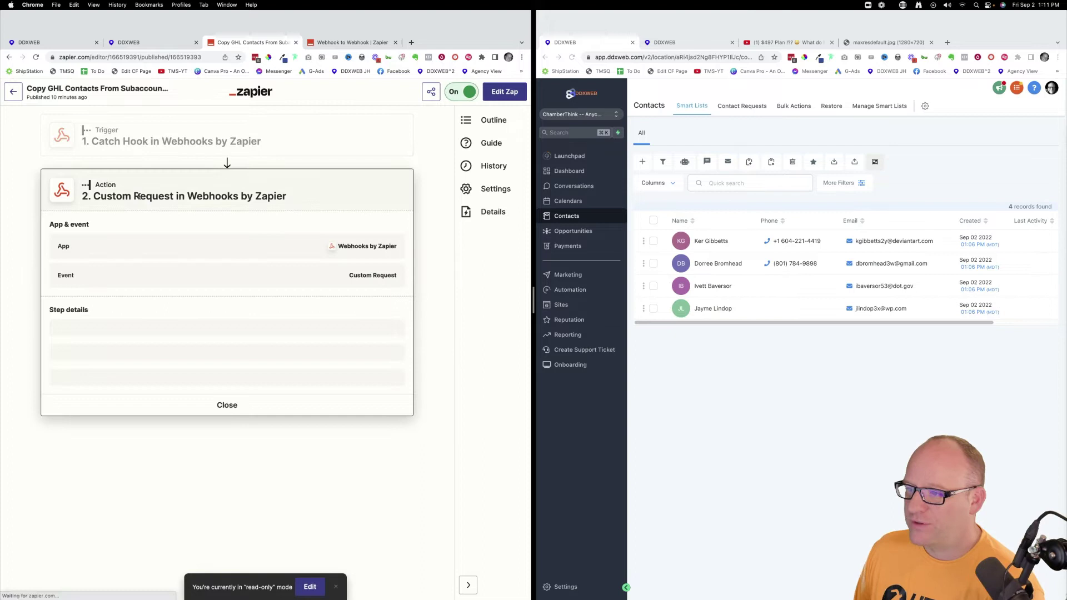
- Make that zap an editable draft and copy its GoHighLevel contacts request URL
left_click(310, 587)
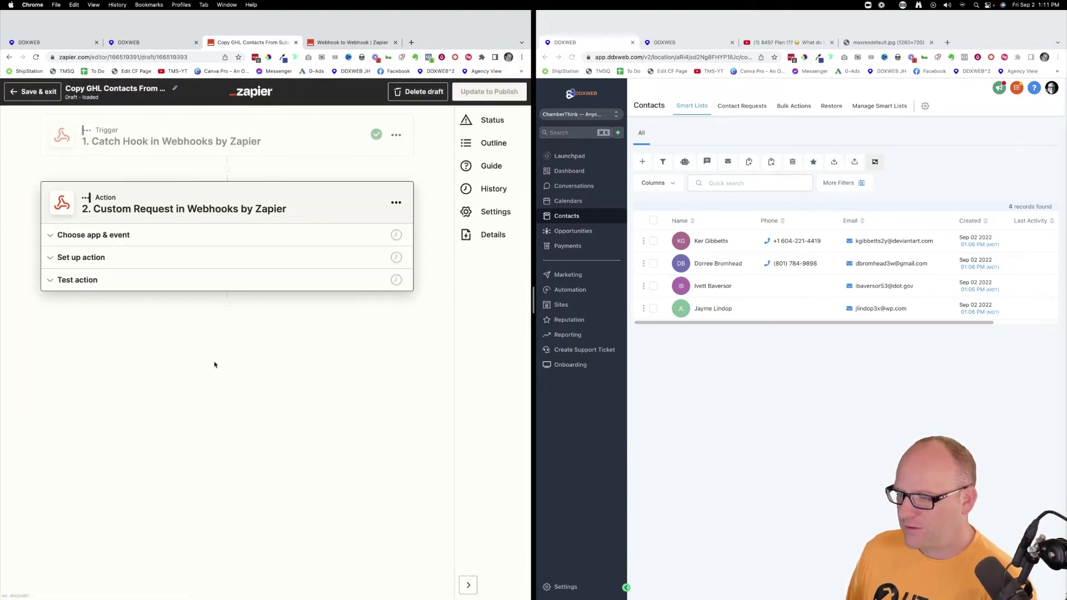
left_click(83, 258)
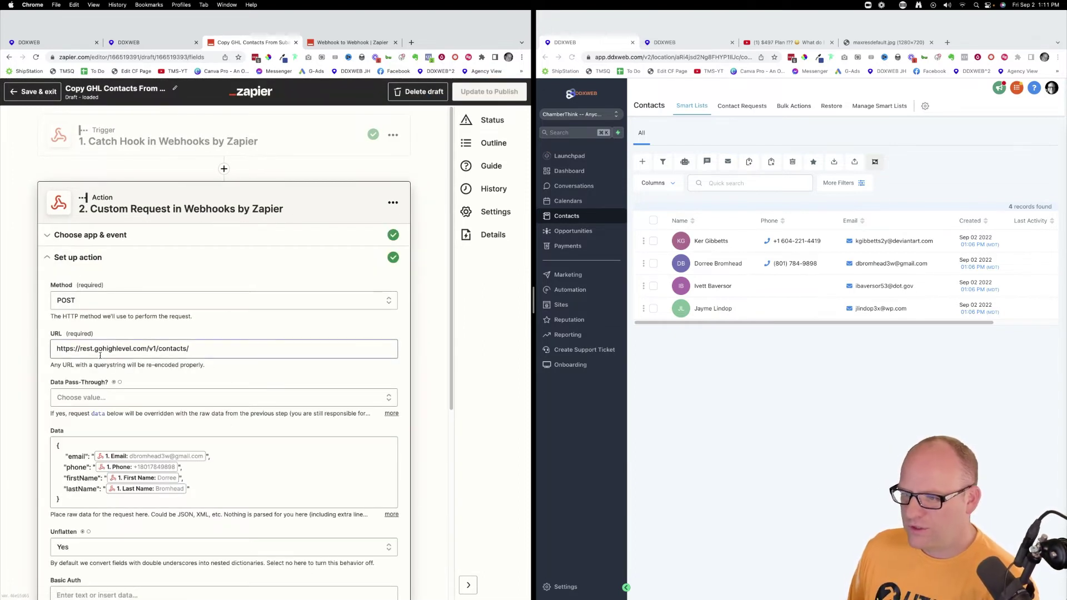
left_click_drag(160, 349, 210, 348)
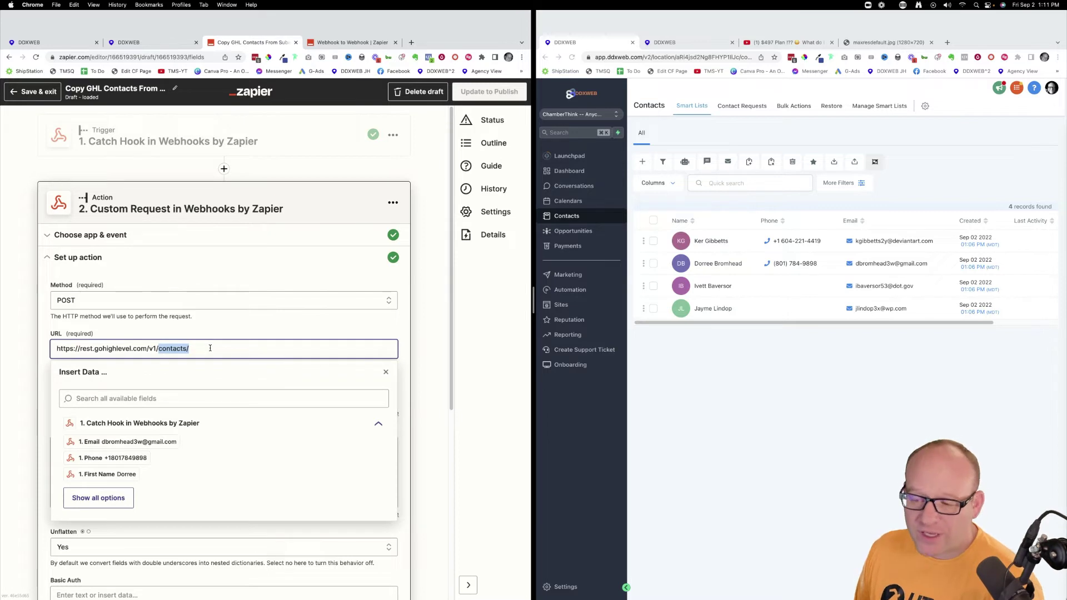
triple_click(137, 349)
key("super+c")
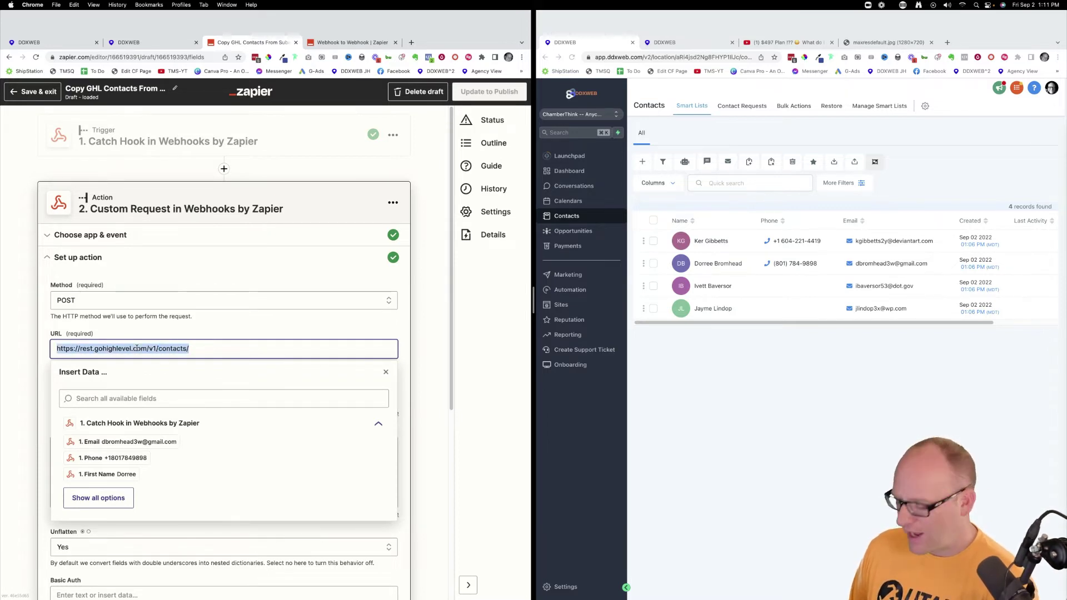
left_click(350, 43)
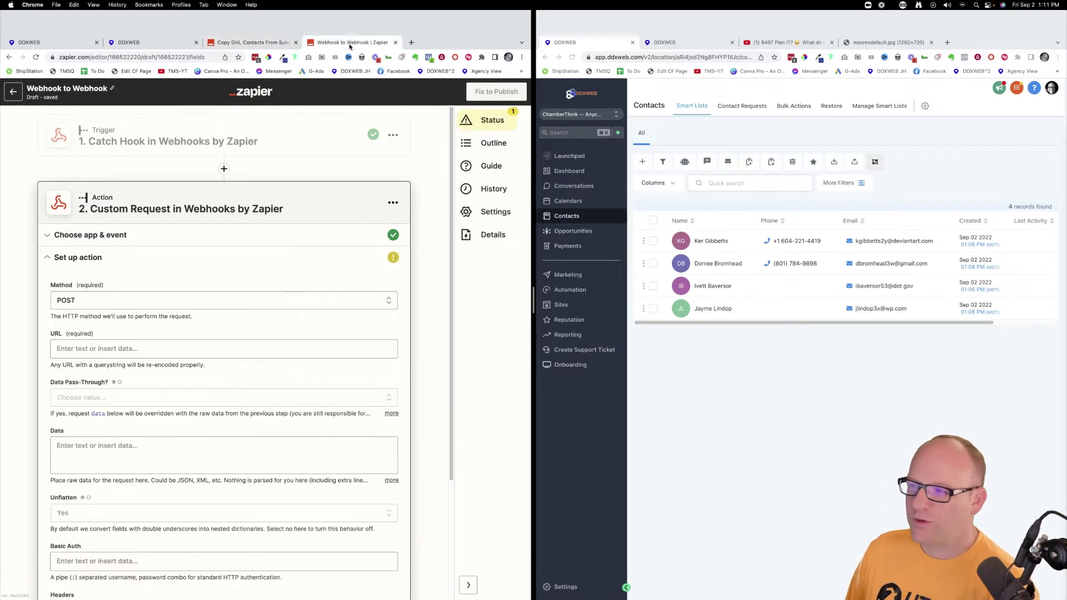
left_click(97, 346)
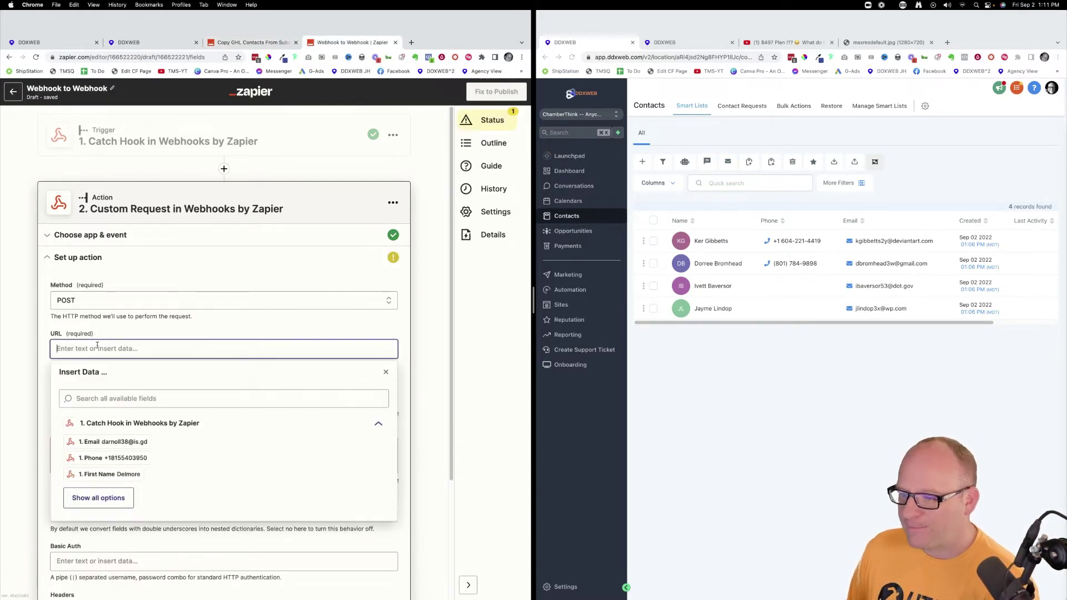
key("super+v")
left_click(431, 365)
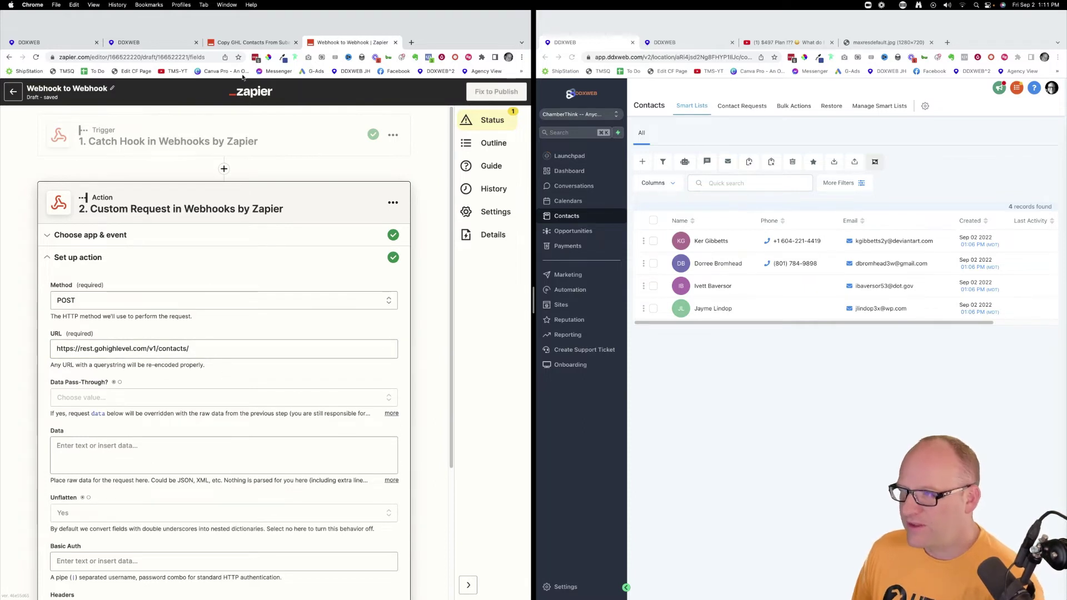
- Copy the JSON data body from the contact-copying zap into the Data field
left_click(251, 42)
left_click(424, 364)
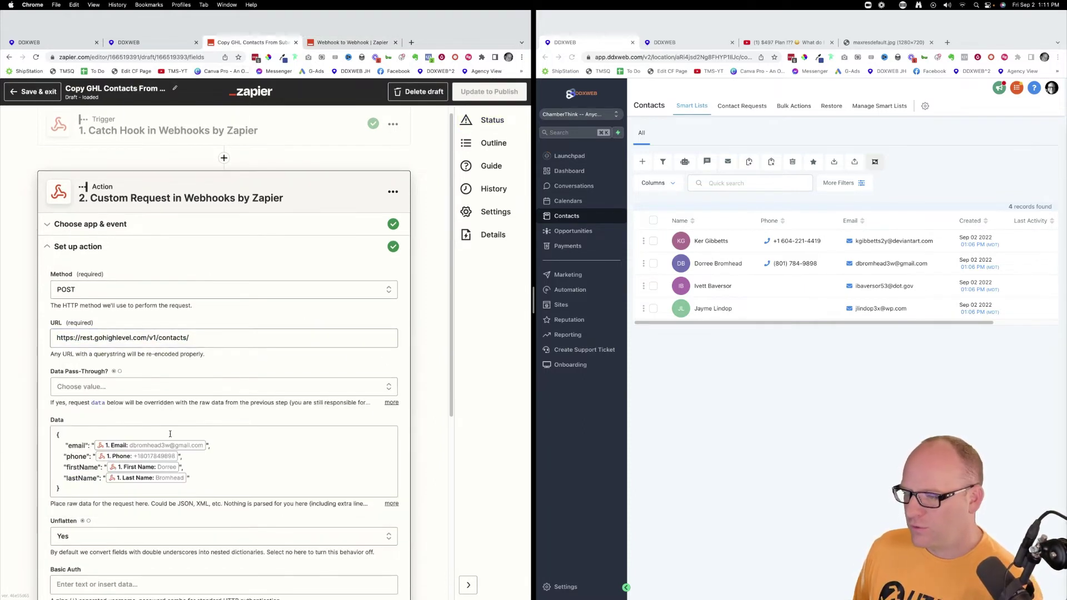
left_click(71, 442)
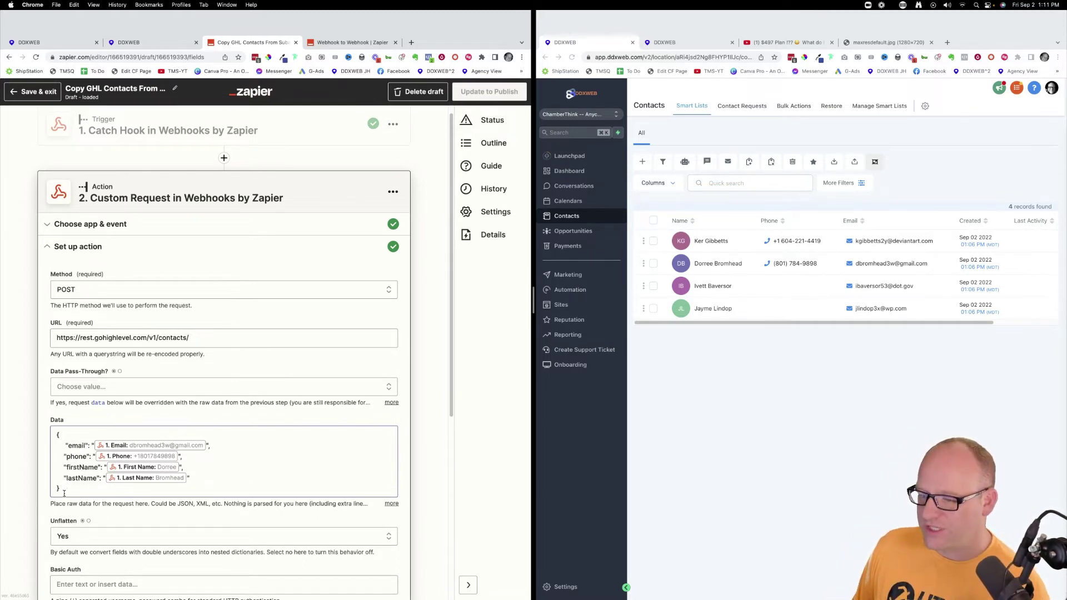
left_click_drag(64, 493, 51, 436)
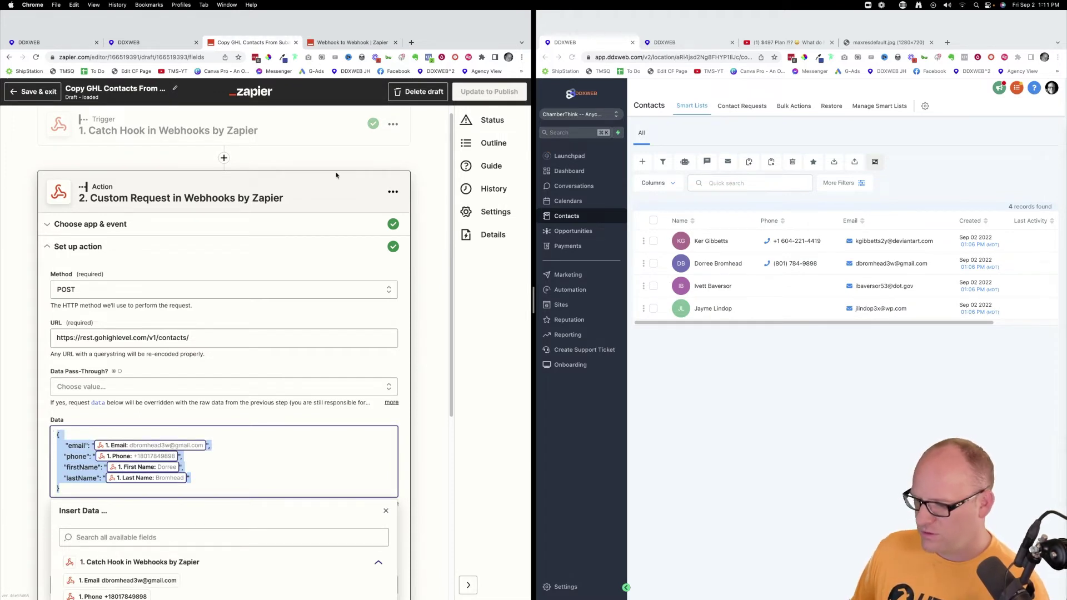
left_click(352, 43)
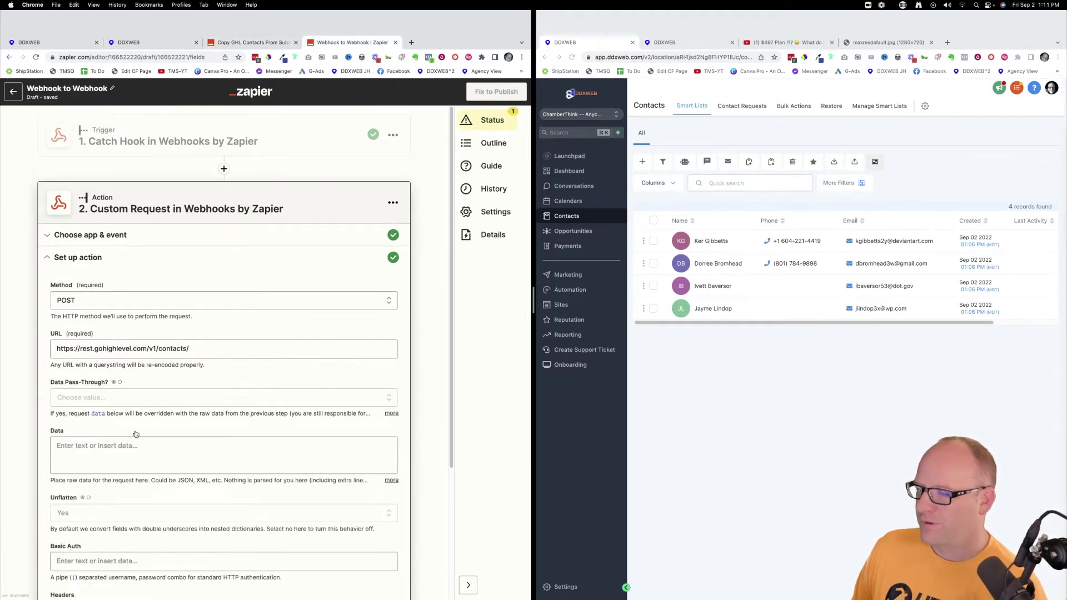
left_click(107, 446)
type("{ \"email\": \"166519391 Email\", \"phone\": \"166519391 Phone\", \"firstName\": \"166519391 First Name\", \"lastName\": \"166519391 Last Name\" }")
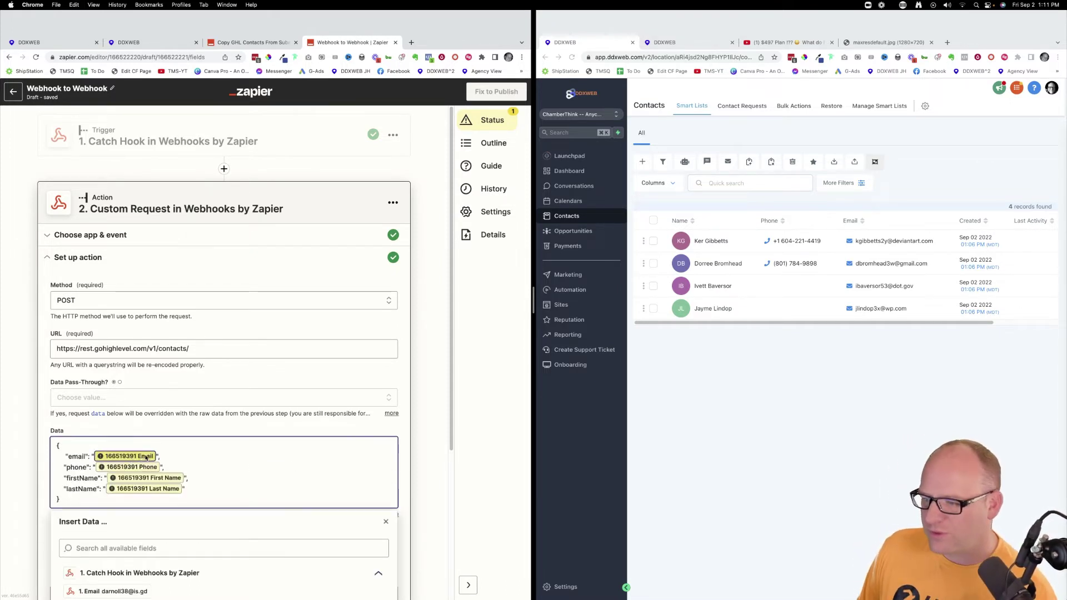
- Map email, phone, firstName and lastName to the trigger's Email, Phone, First Name and Last Name
scroll(199, 373, "down", 3)
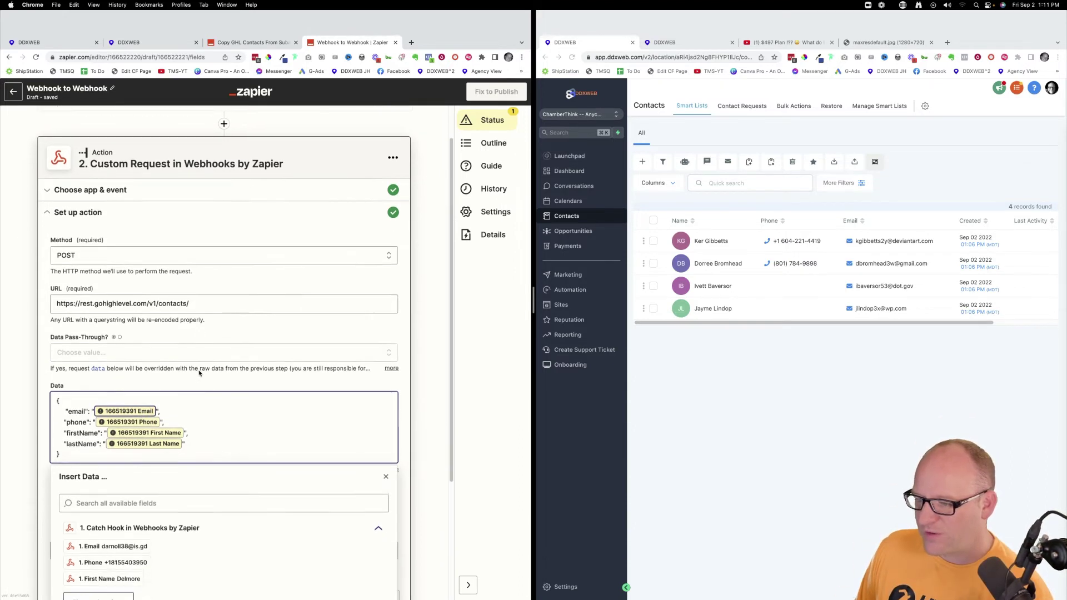
left_click(124, 515)
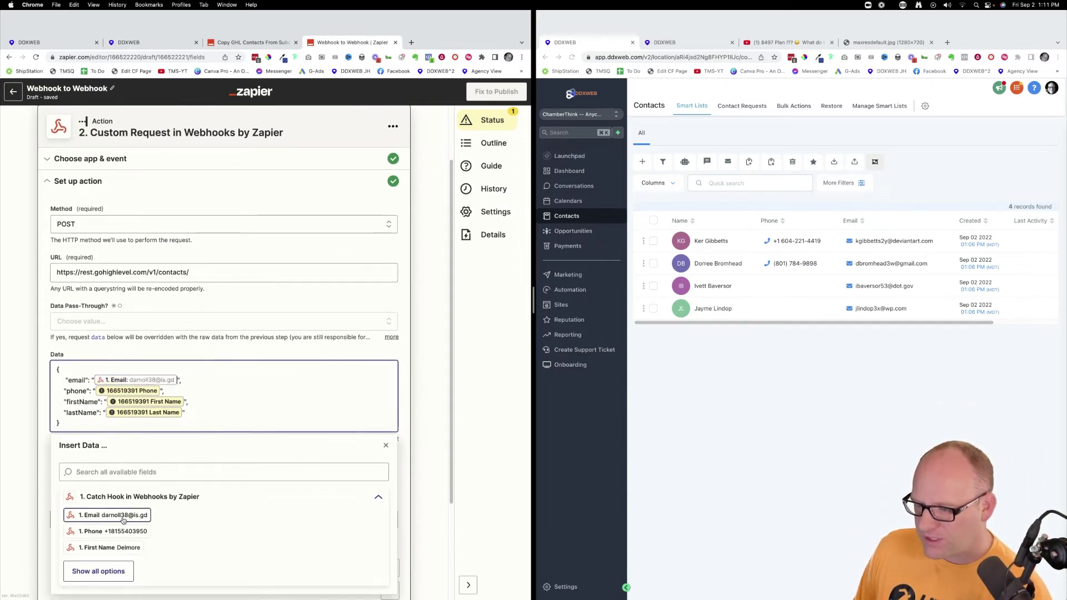
left_click(132, 392)
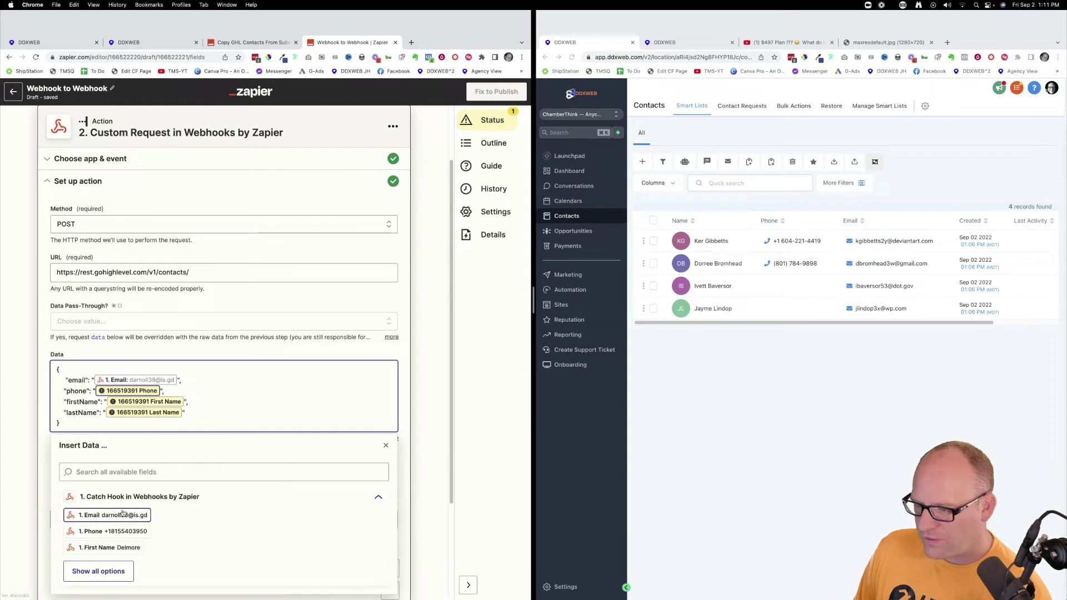
left_click(113, 531)
left_click(139, 401)
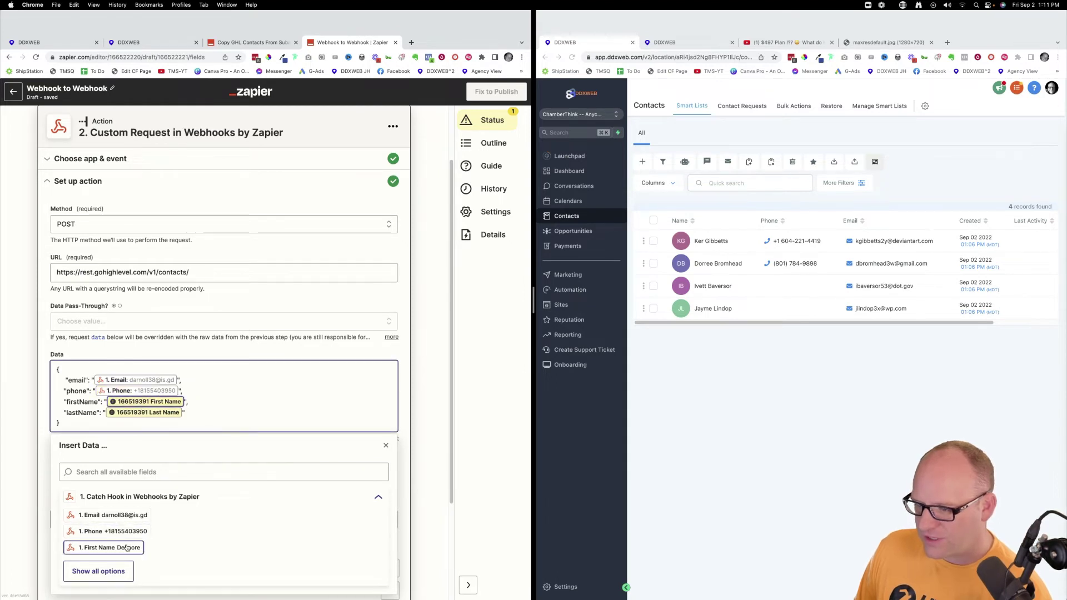
left_click(109, 548)
scroll(144, 463, "down", 1)
scroll(144, 463, "down", 3)
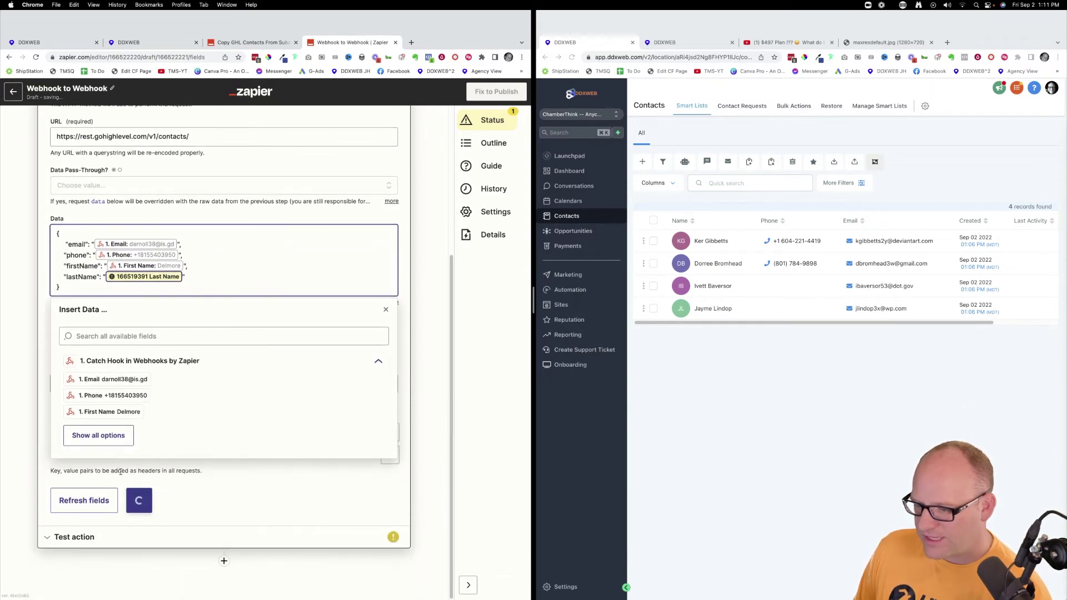
left_click(101, 437)
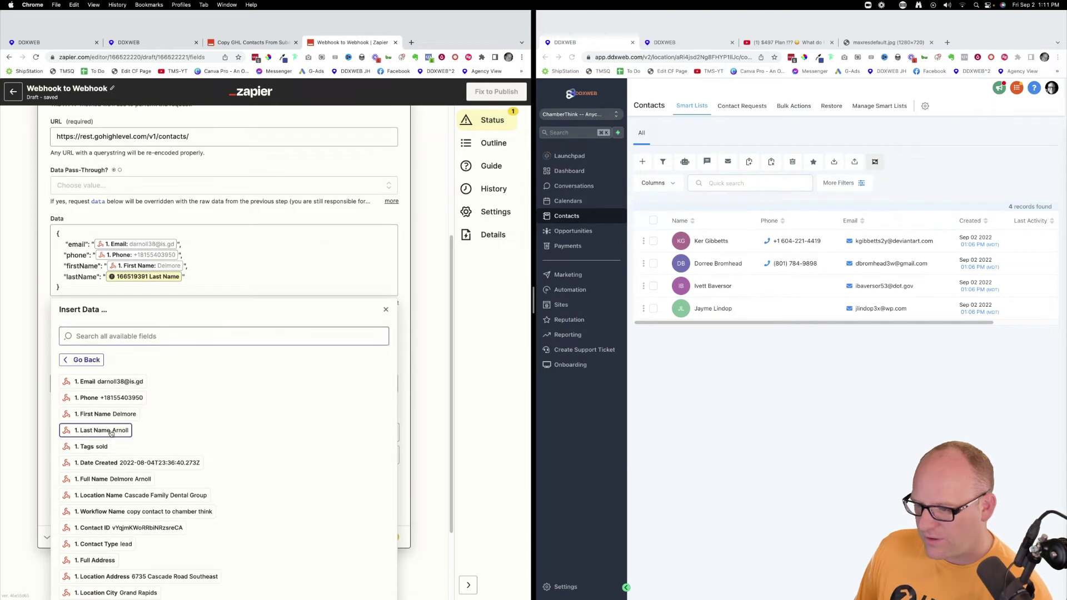
left_click(109, 431)
left_click(423, 320)
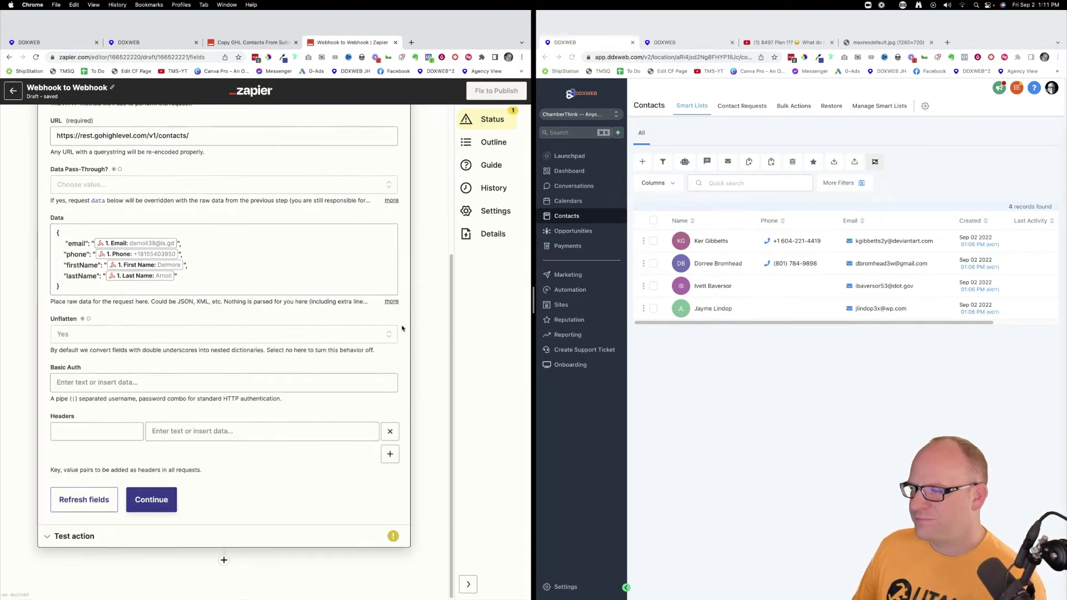
left_click(88, 431)
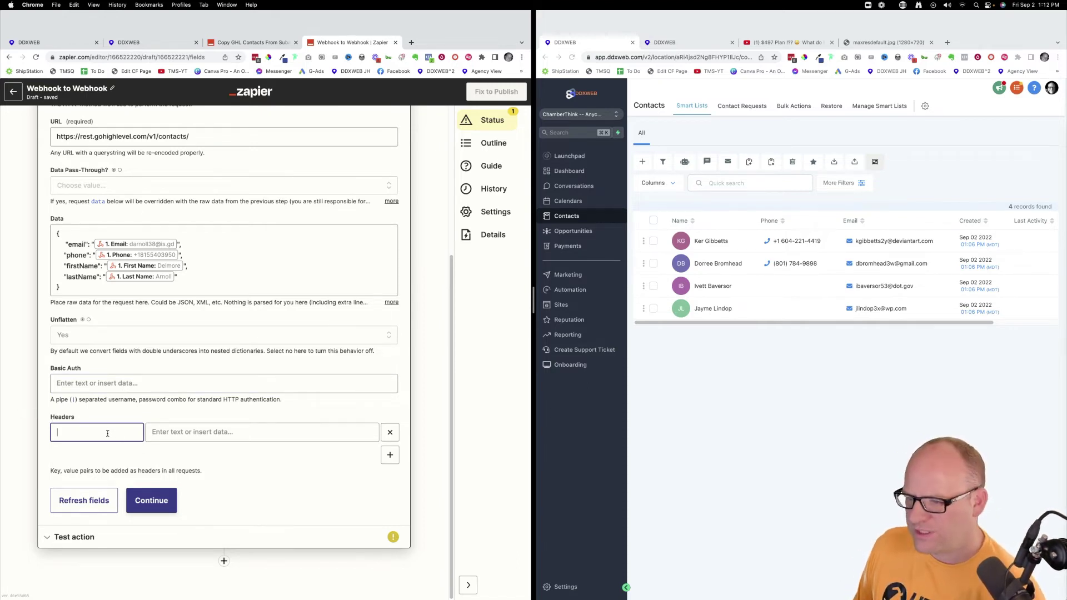
- Add an Authorization header copied from the other zap and start its value with Bearer
left_click(253, 42)
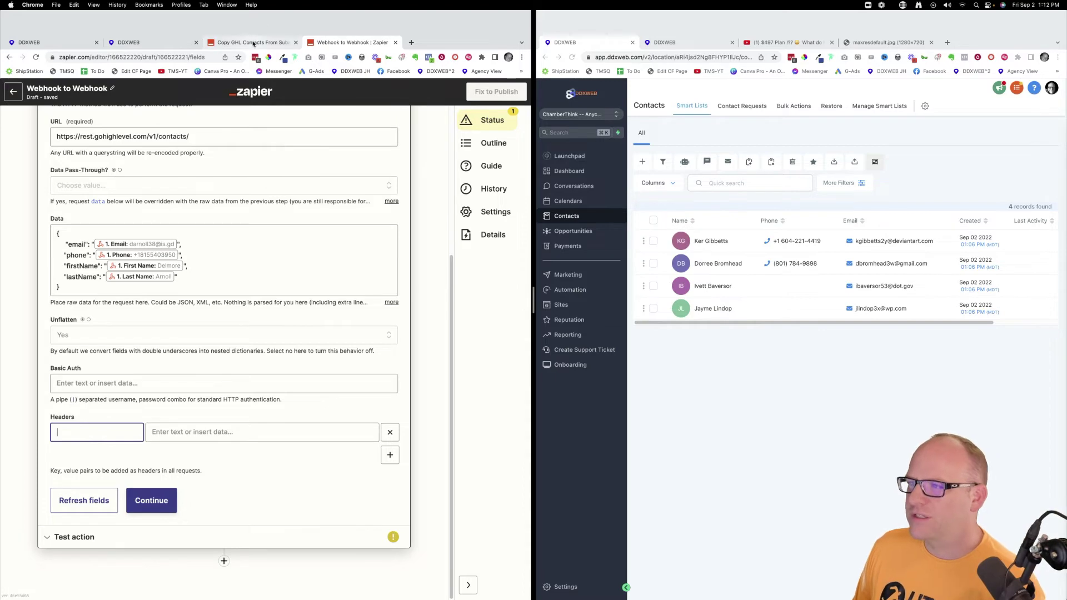
left_click(445, 354)
scroll(436, 358, "down", 5)
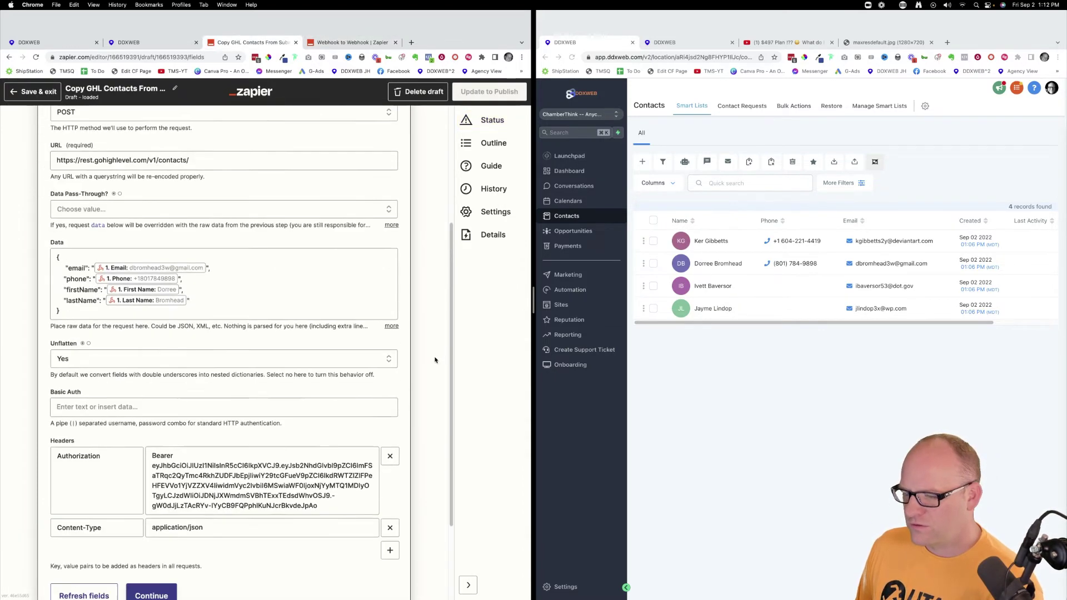
left_click(79, 439)
double_click(86, 441)
key("super+c")
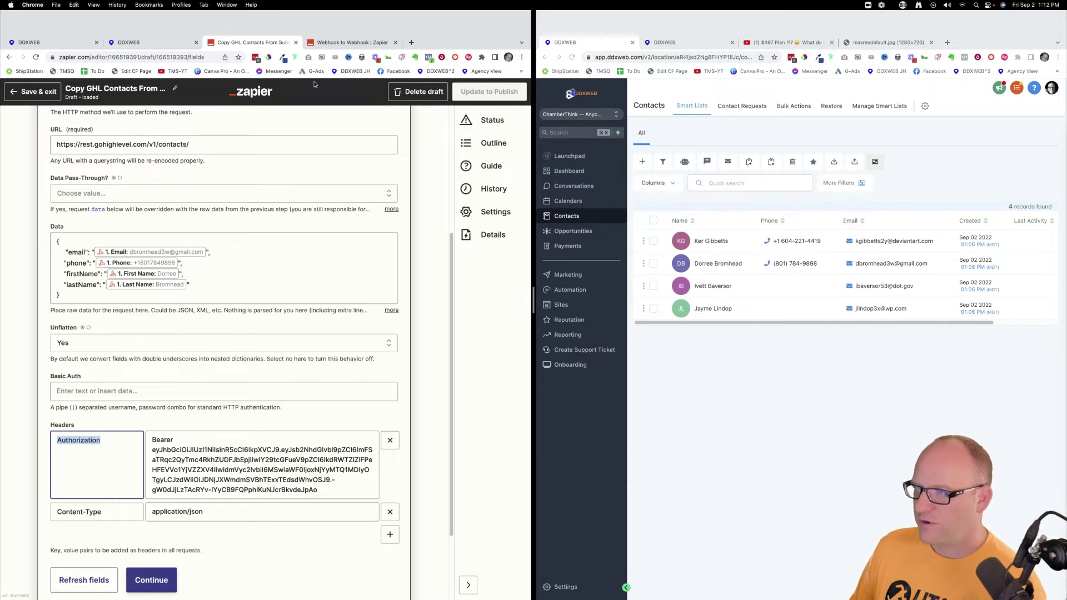
left_click(334, 47)
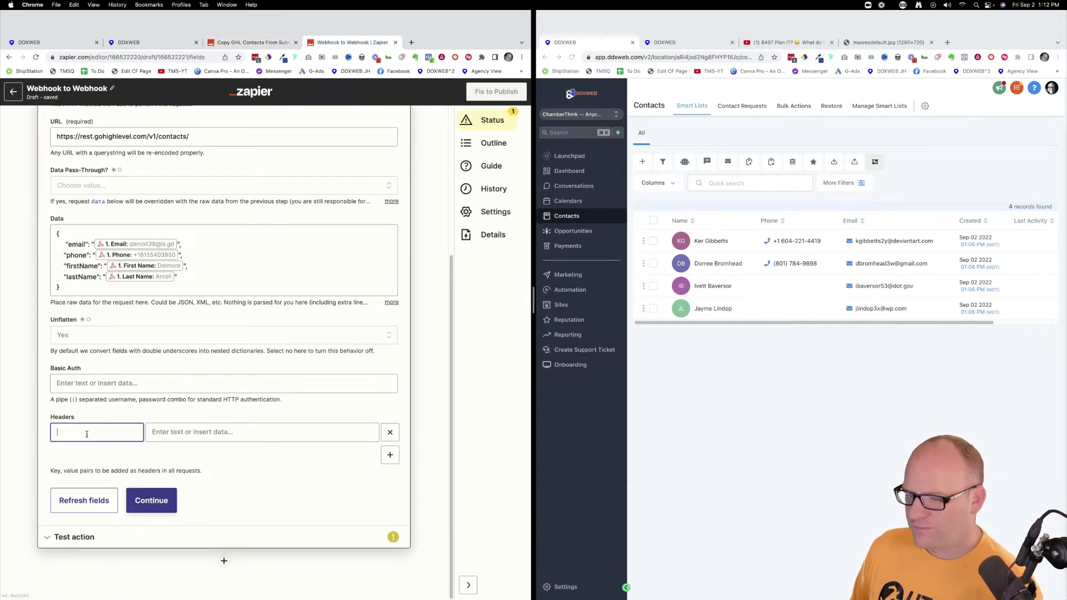
key("super+v")
left_click(199, 433)
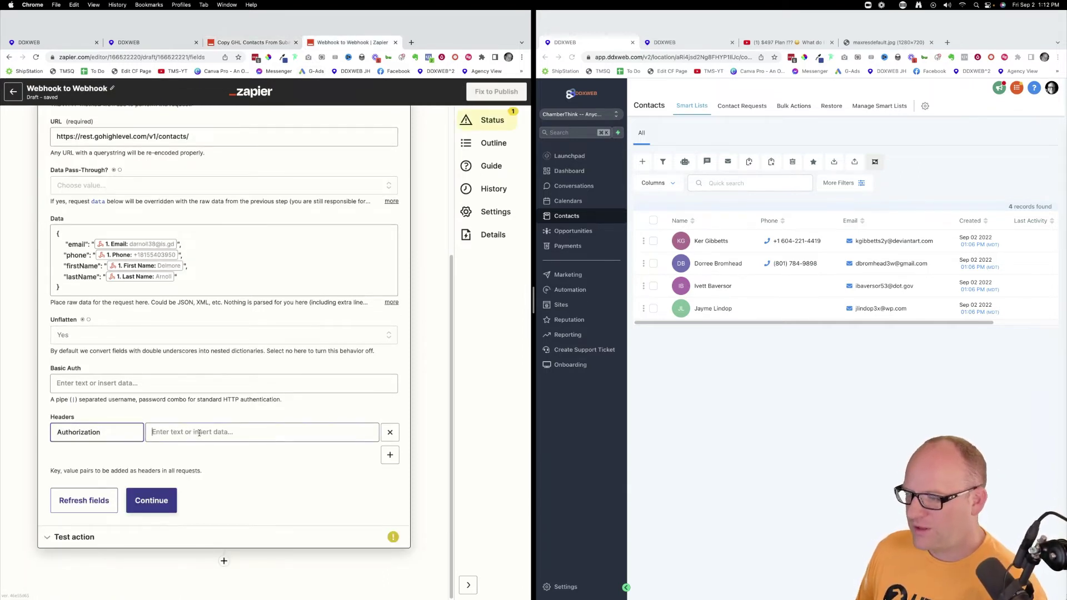
type("Bearer")
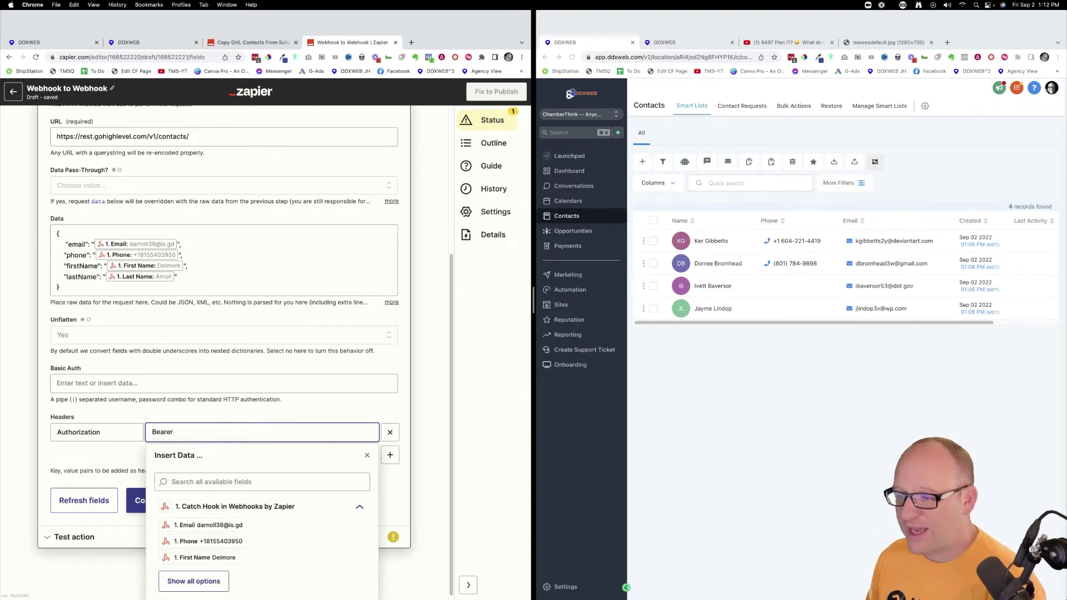
left_click(670, 424)
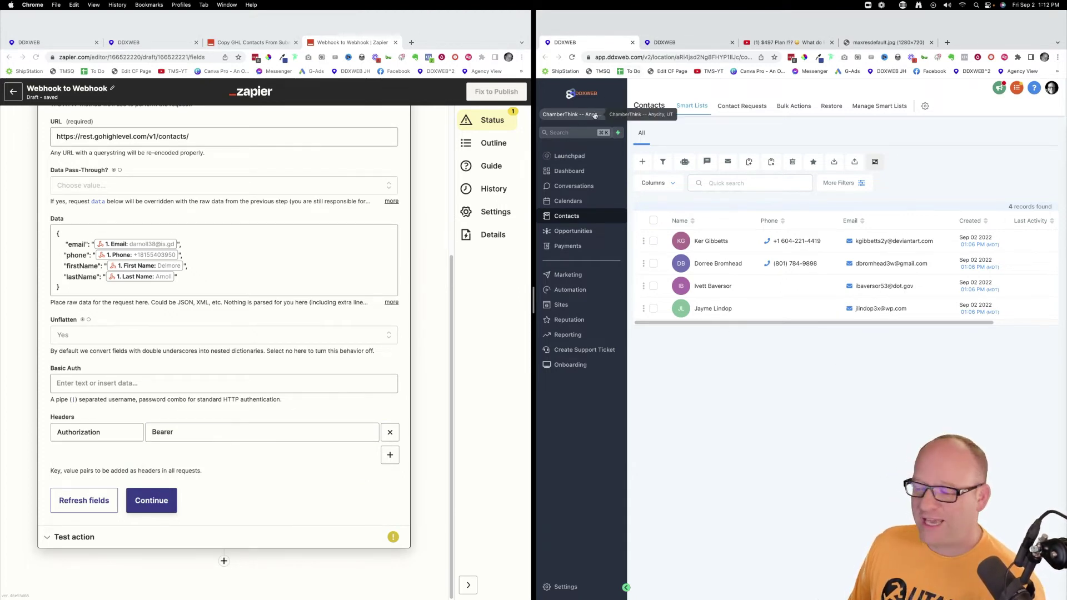
- Open the agency's API Keys settings and search the location keys for 'chamber'
left_click(566, 587)
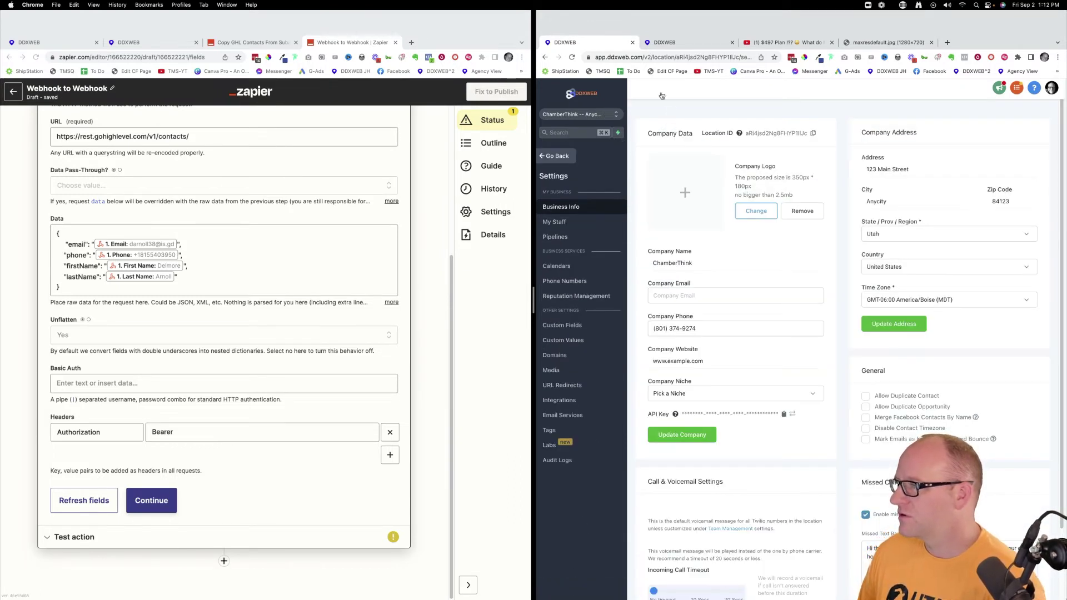
left_click(681, 45)
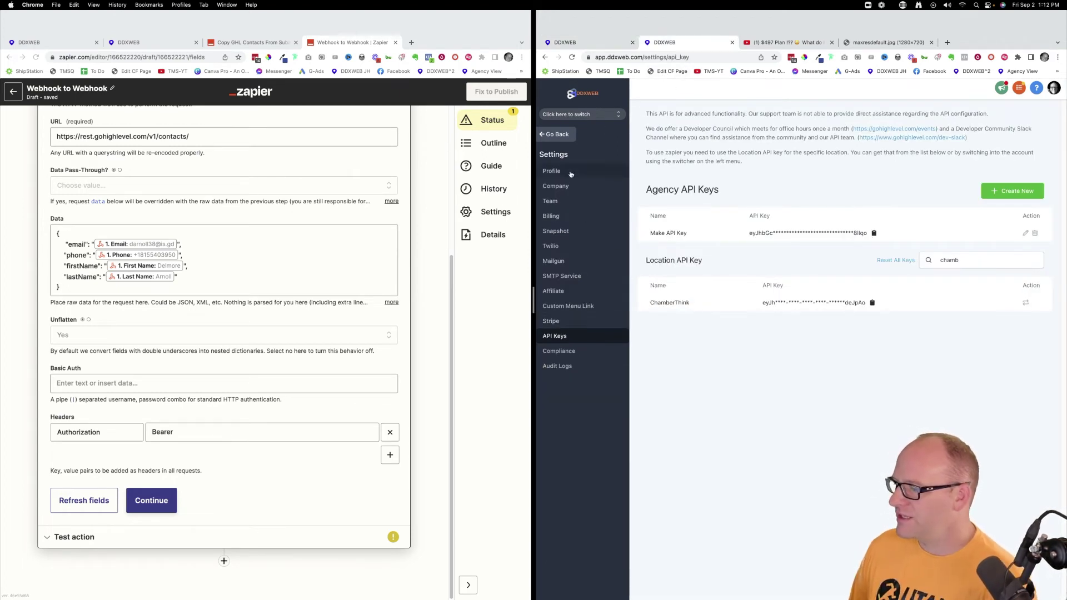
left_click(558, 137)
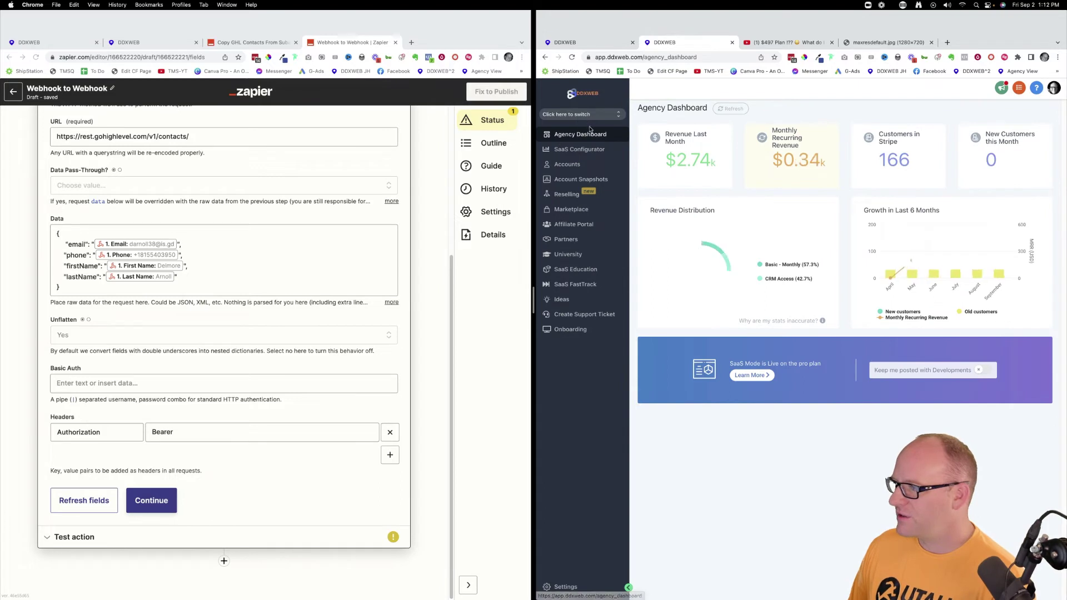
left_click(563, 588)
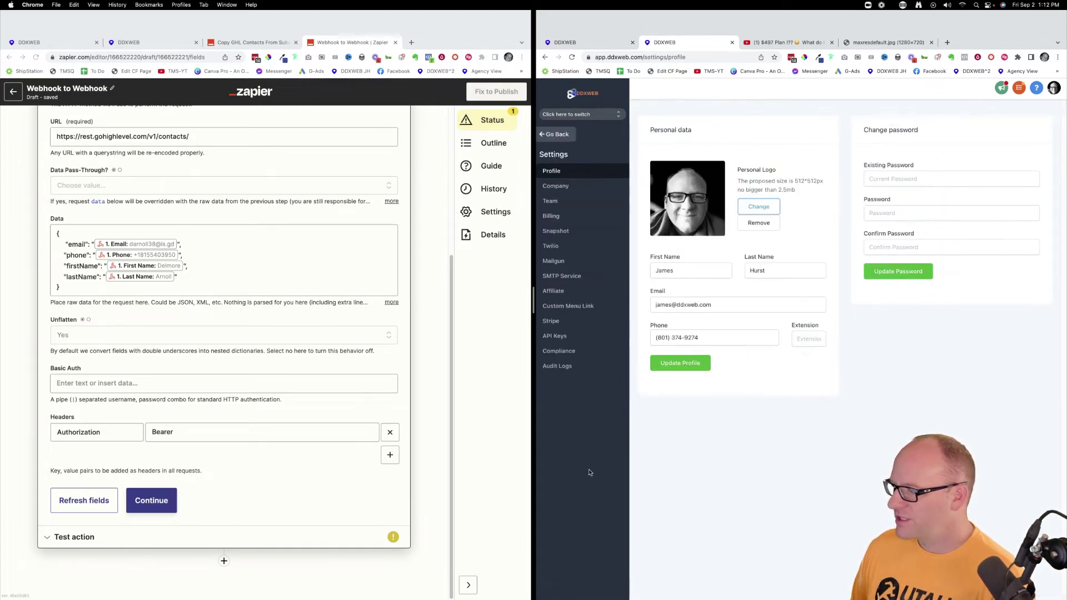
left_click(565, 336)
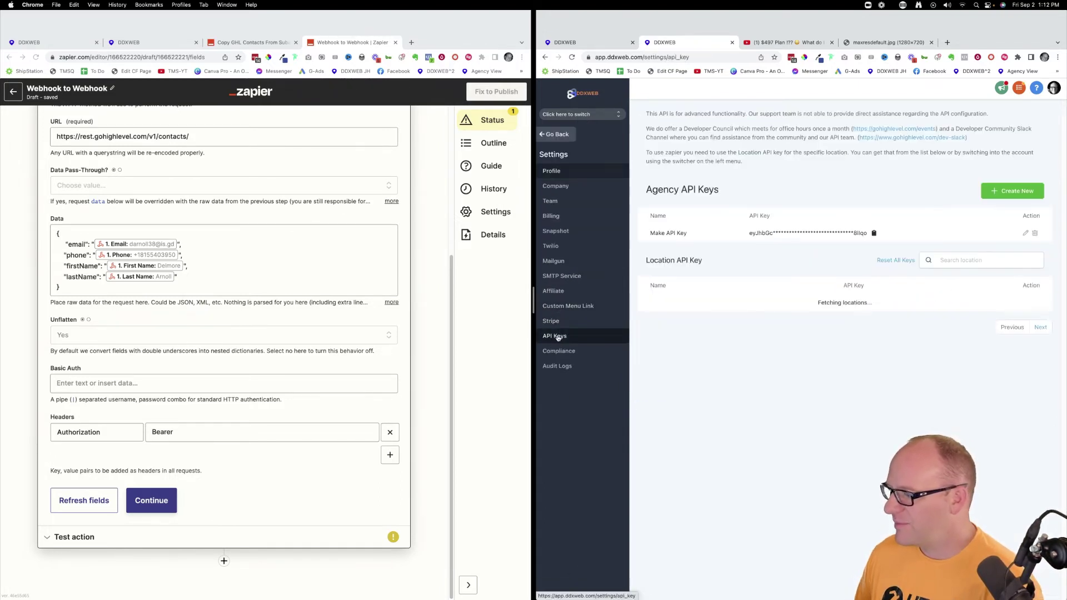
left_click(1034, 262)
type("chamber")
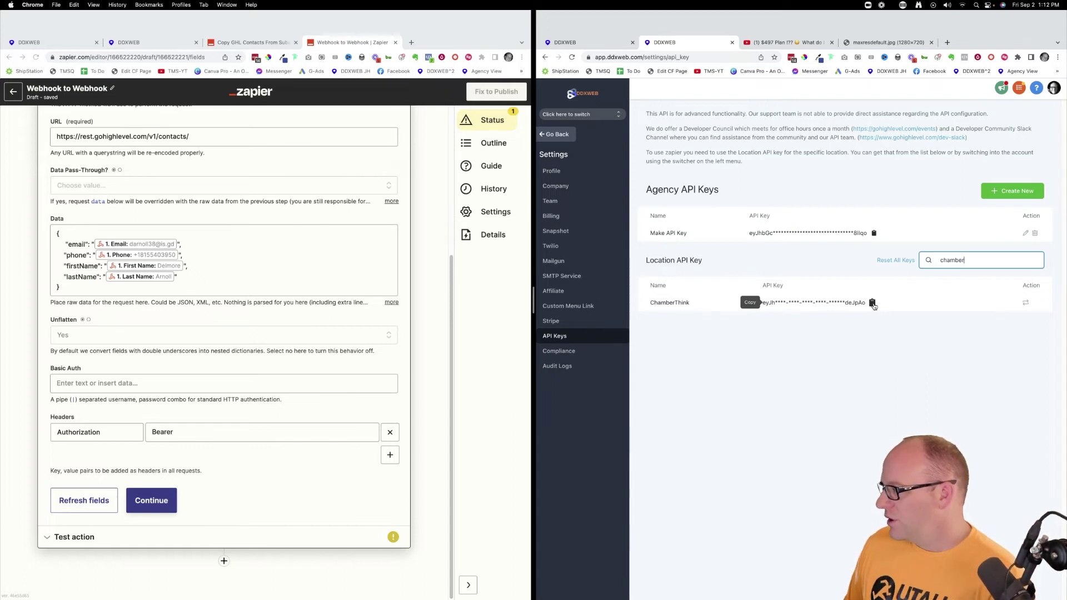
- Reset ChamberThink's location API key by confirming with CONFIRM, then copy the new key
left_click(873, 303)
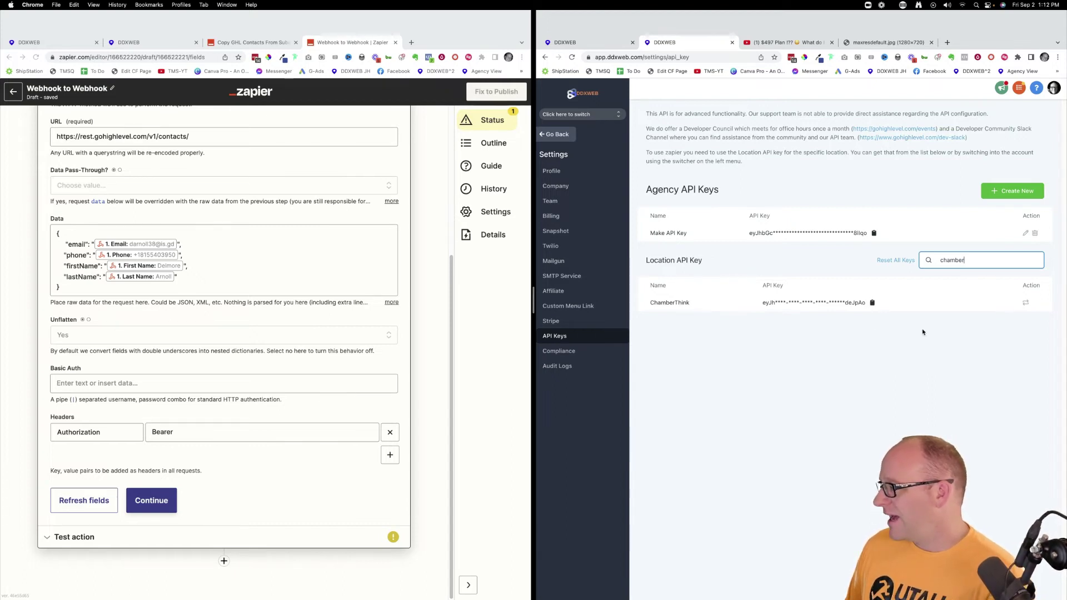
left_click(1027, 304)
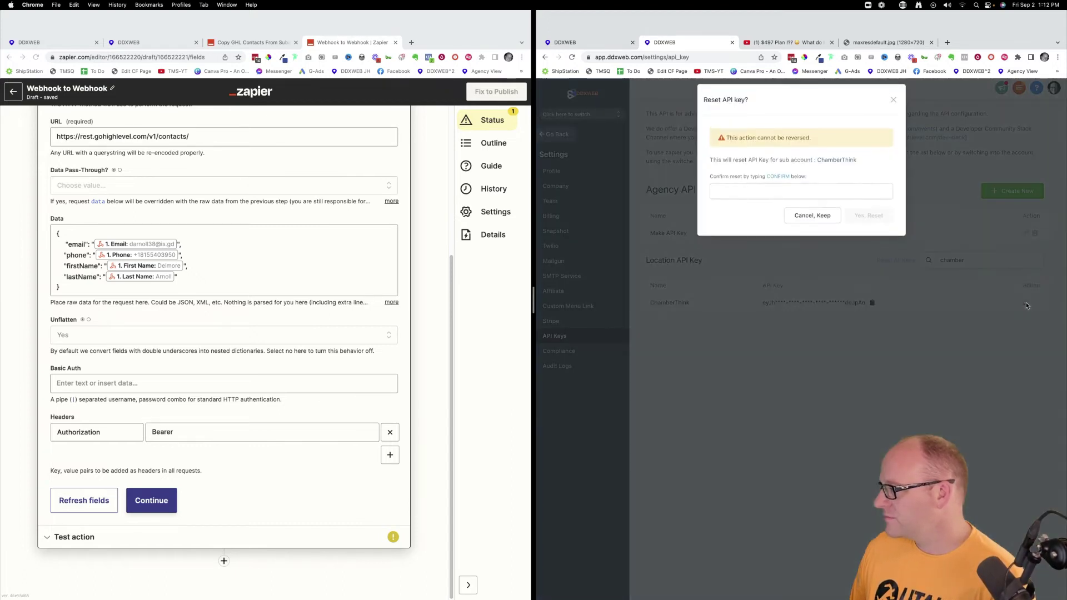
left_click(770, 195)
type("CONFRI")
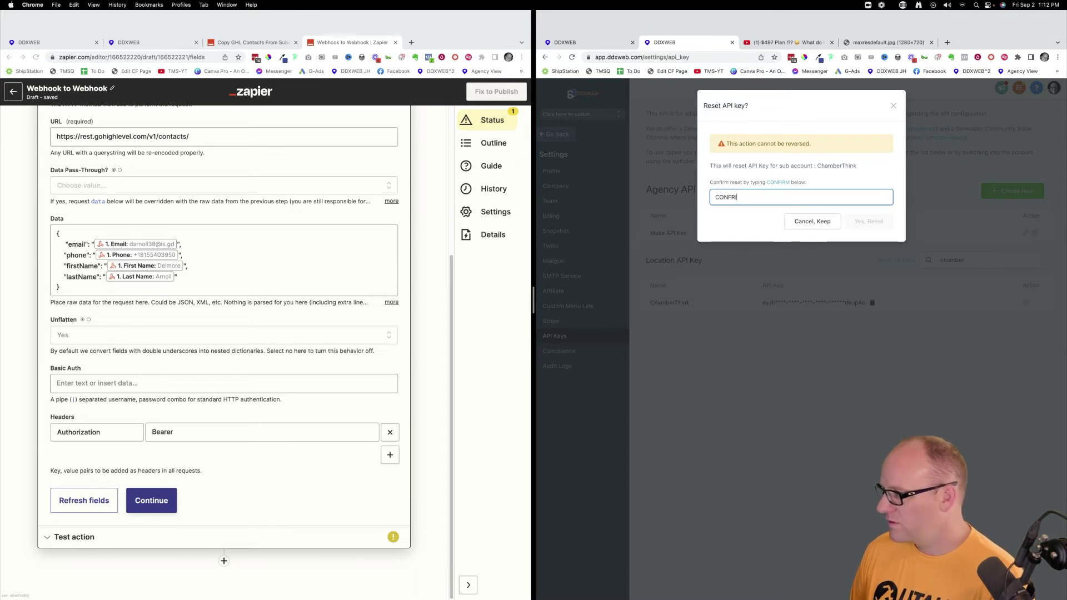
type("IRM")
left_click(871, 222)
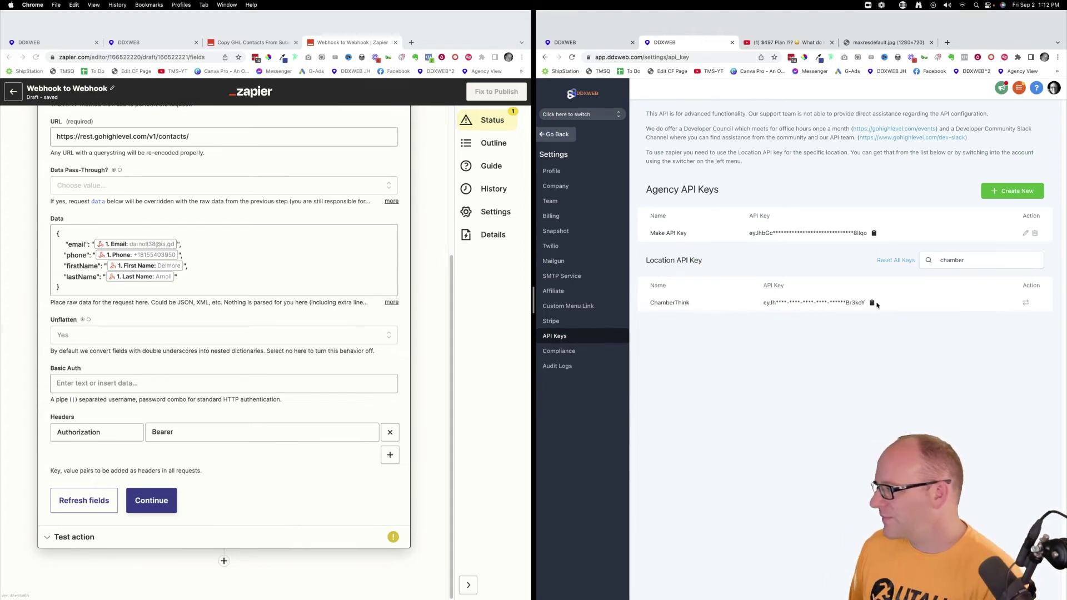
left_click(872, 303)
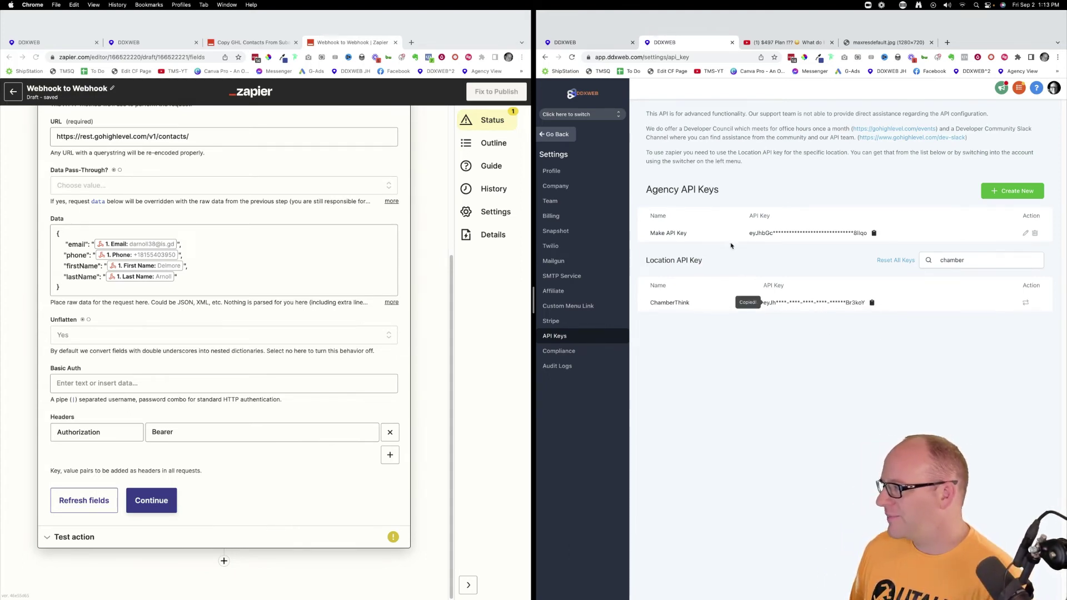
- Paste the new API key after 'Bearer' in the Authorization header value
left_click(226, 433)
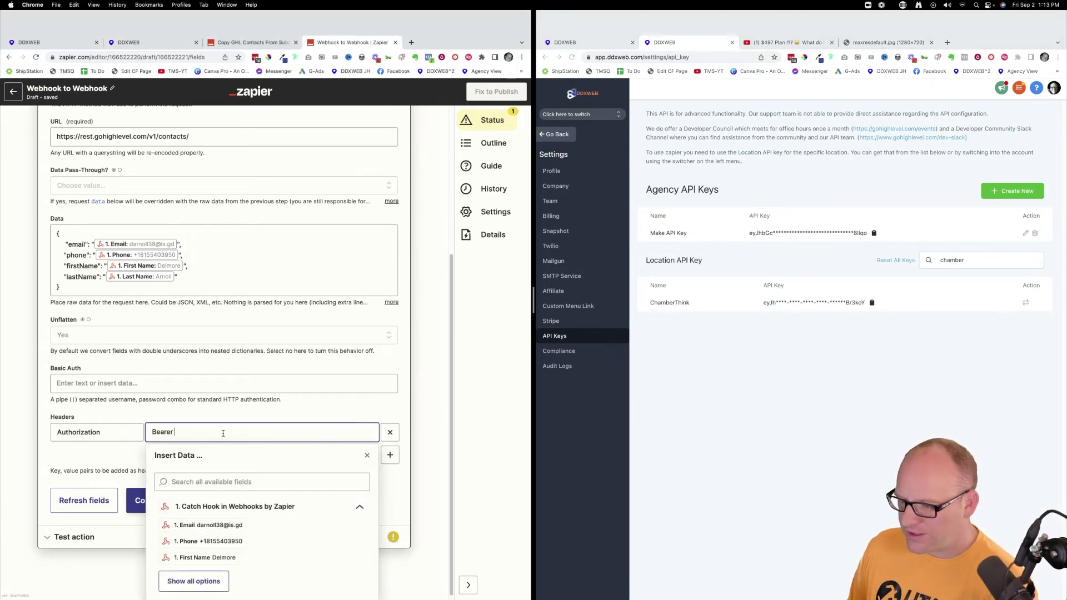
key("super+v")
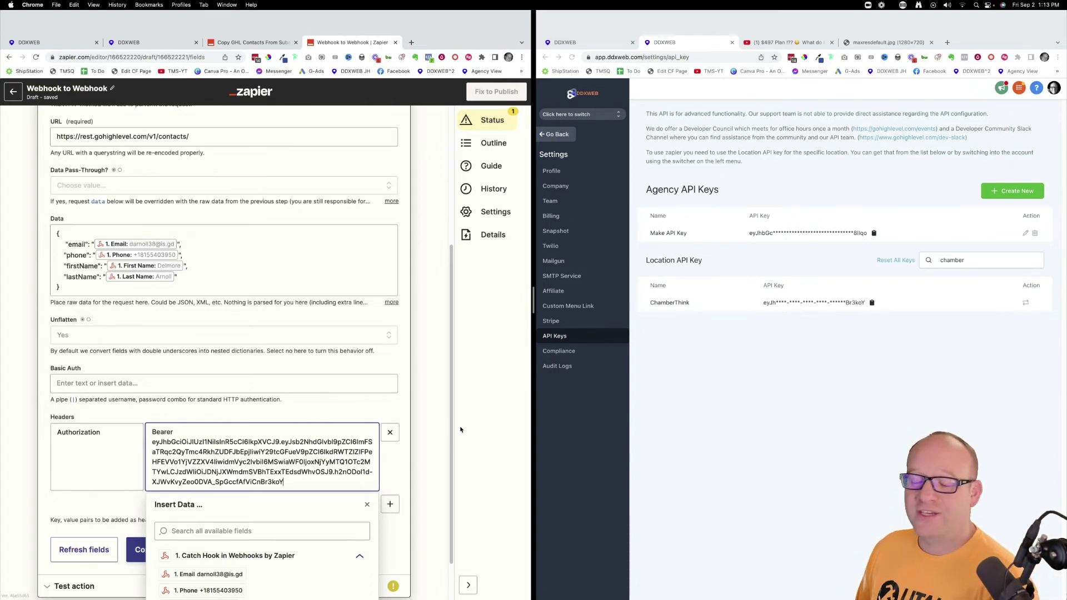
left_click(721, 412)
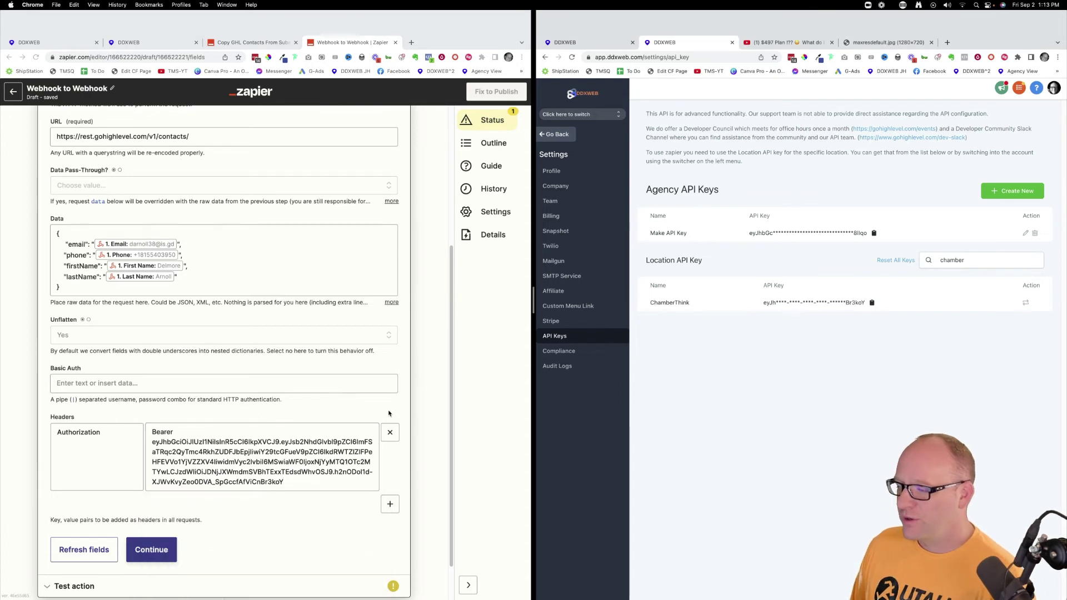
left_click(302, 528)
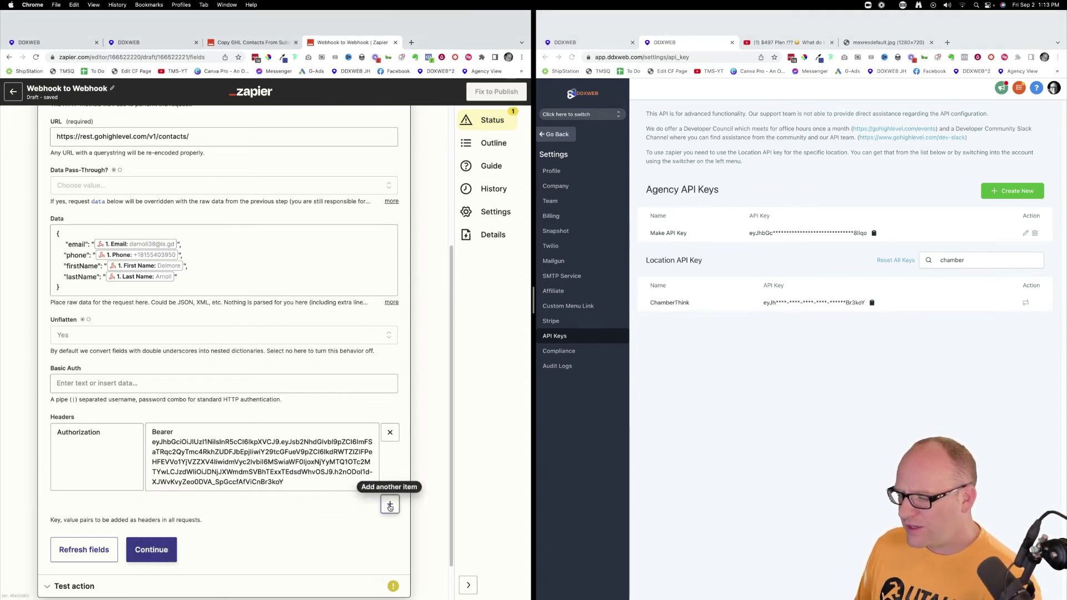
- Add a second header named Content-Type, copied from the other zap
left_click(389, 504)
left_click(110, 503)
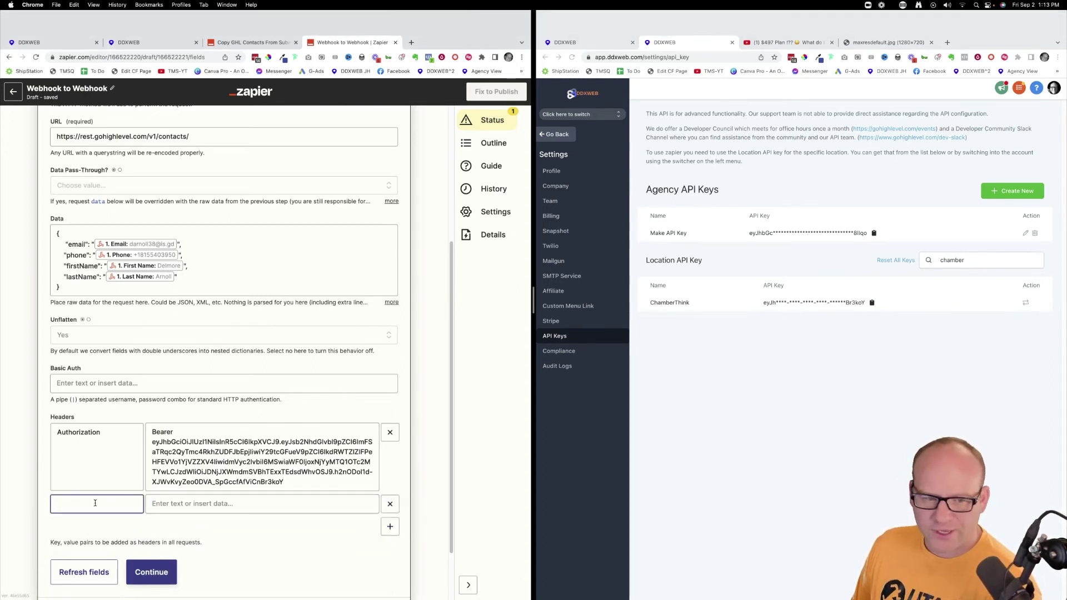
left_click(253, 42)
triple_click(94, 515)
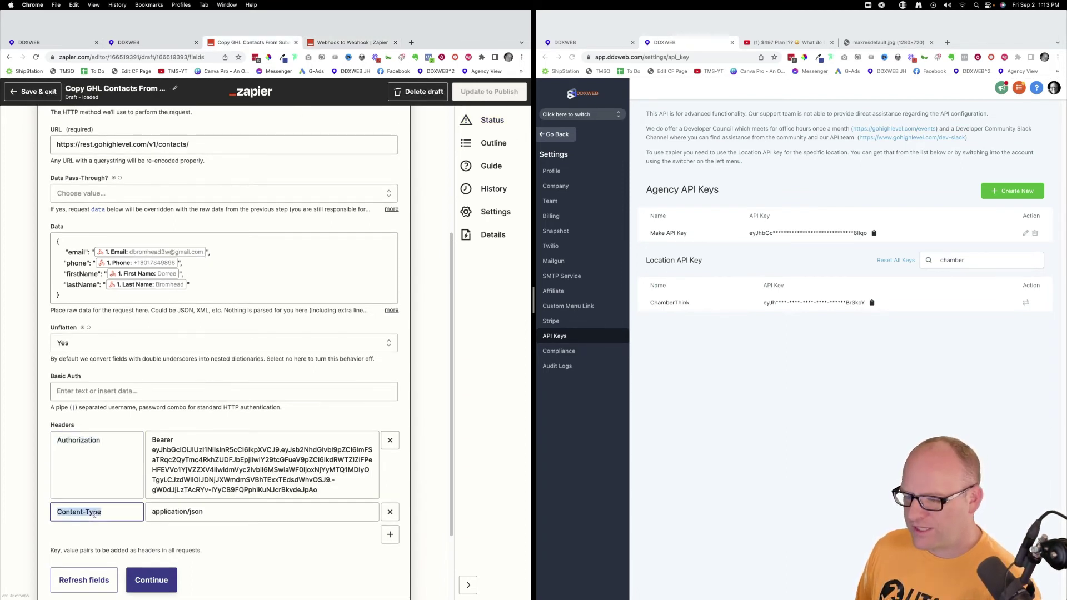
key("ctrl+Tab")
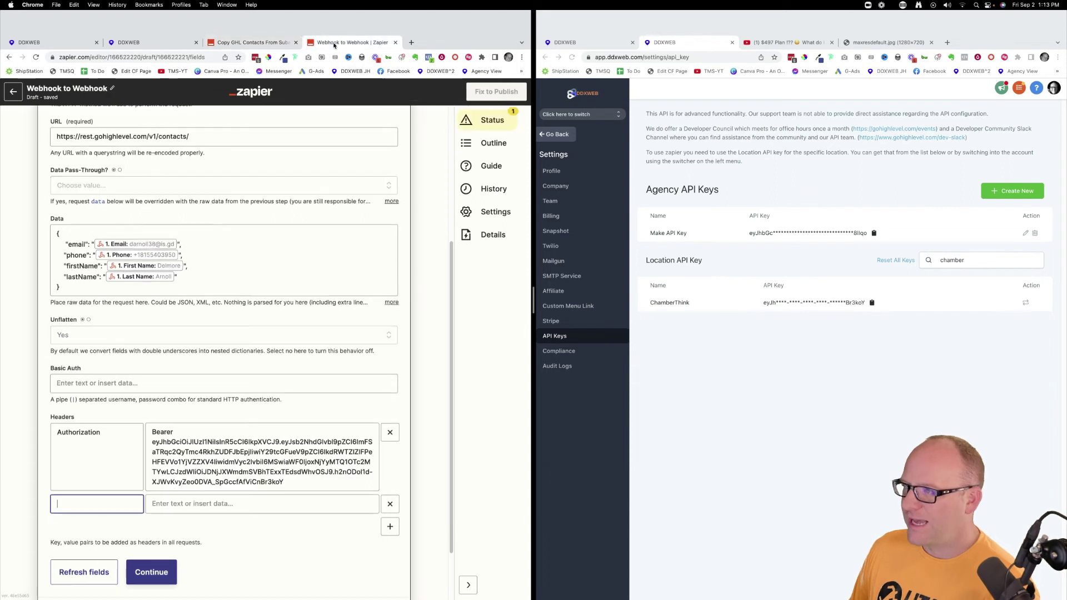
key("super+v")
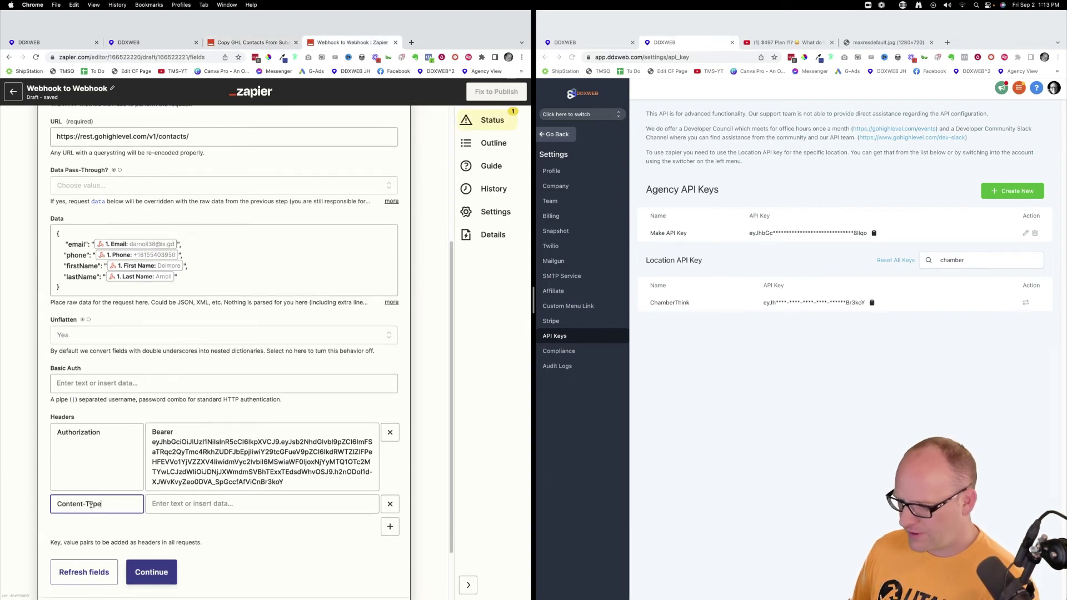
- Set the Content-Type header value to application/json, copied from the other zap
key("ctrl+shift+Tab")
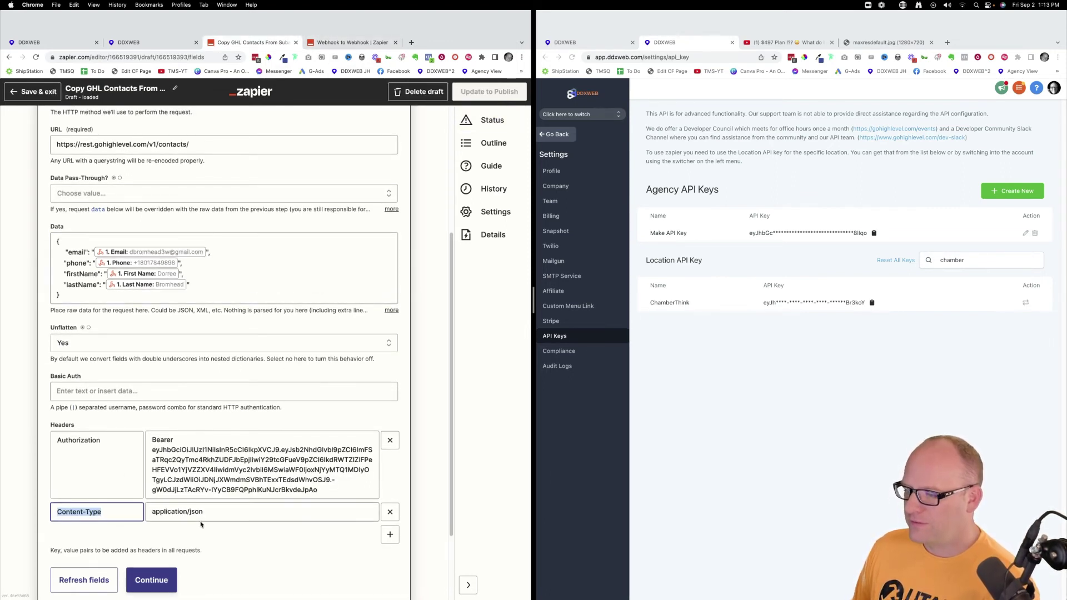
left_click(188, 511)
triple_click(188, 511)
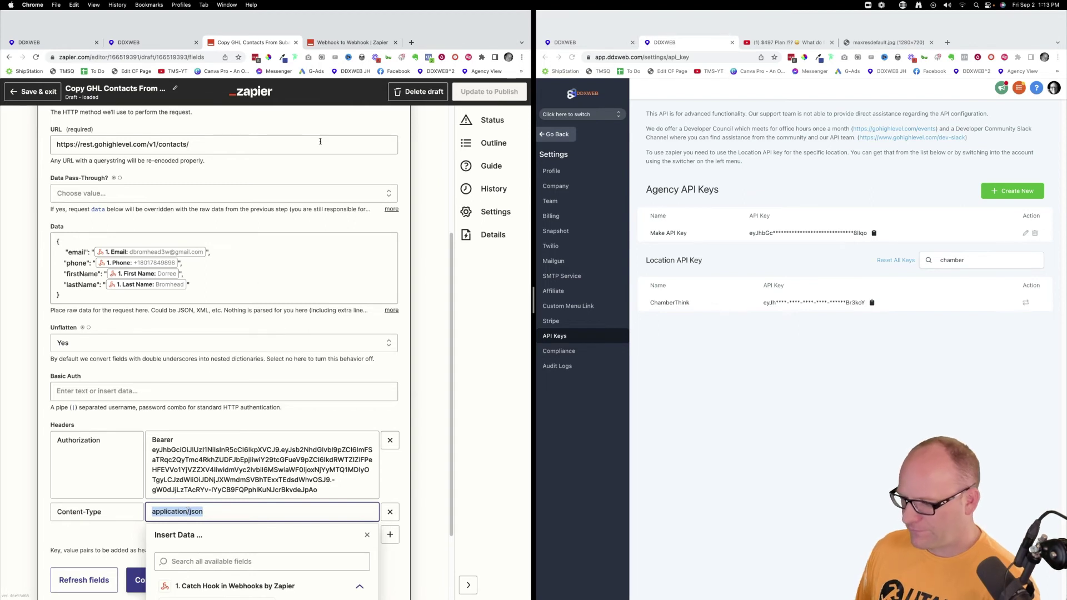
key("ctrl+Tab")
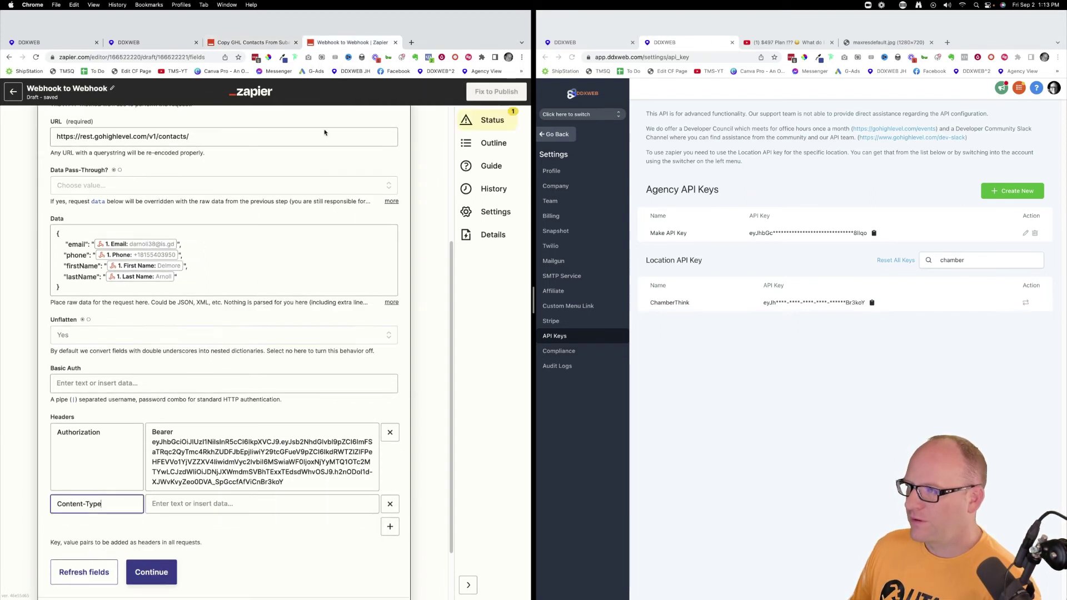
left_click(242, 504)
key("ctrl+v")
left_click(432, 451)
scroll(432, 450, "down", 1)
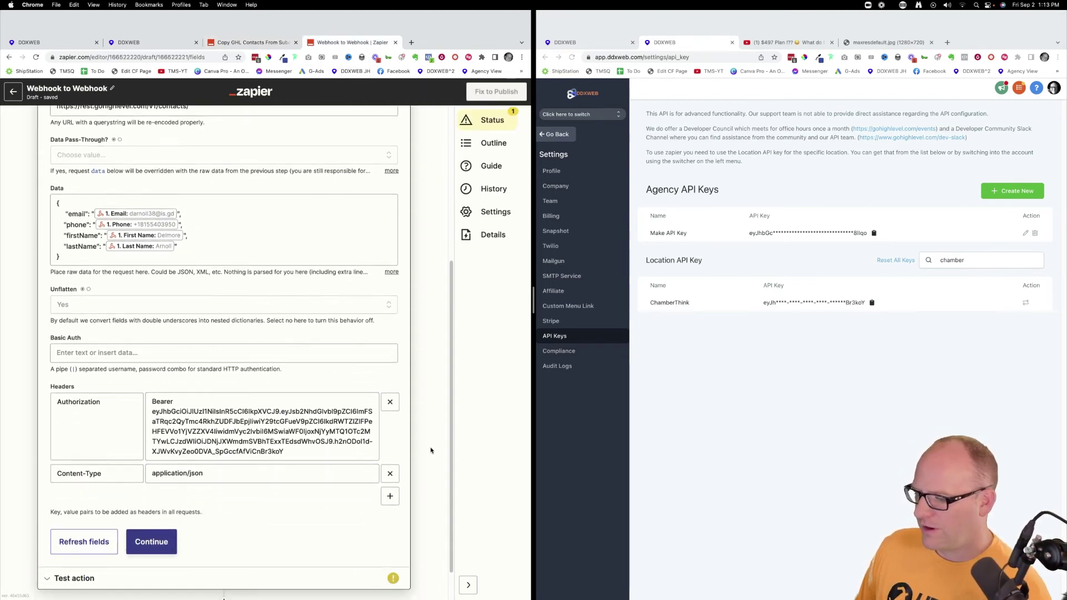
scroll(431, 450, "down", 1)
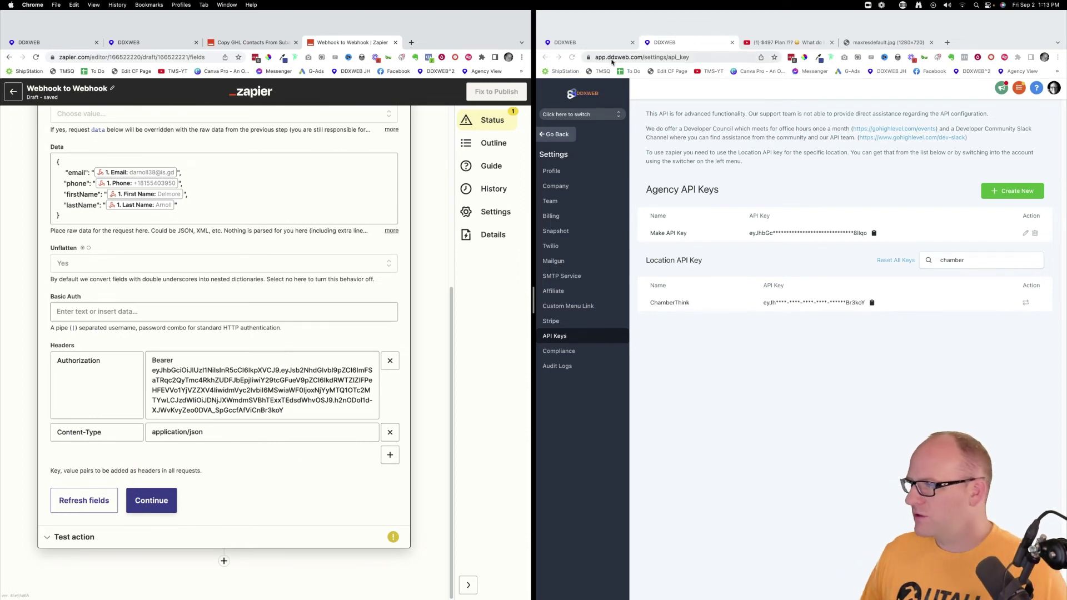
key("ctrl+shift+Tab")
- Return HighLevel to Contacts, then run Zapier's Test & continue to create the contact
left_click(557, 157)
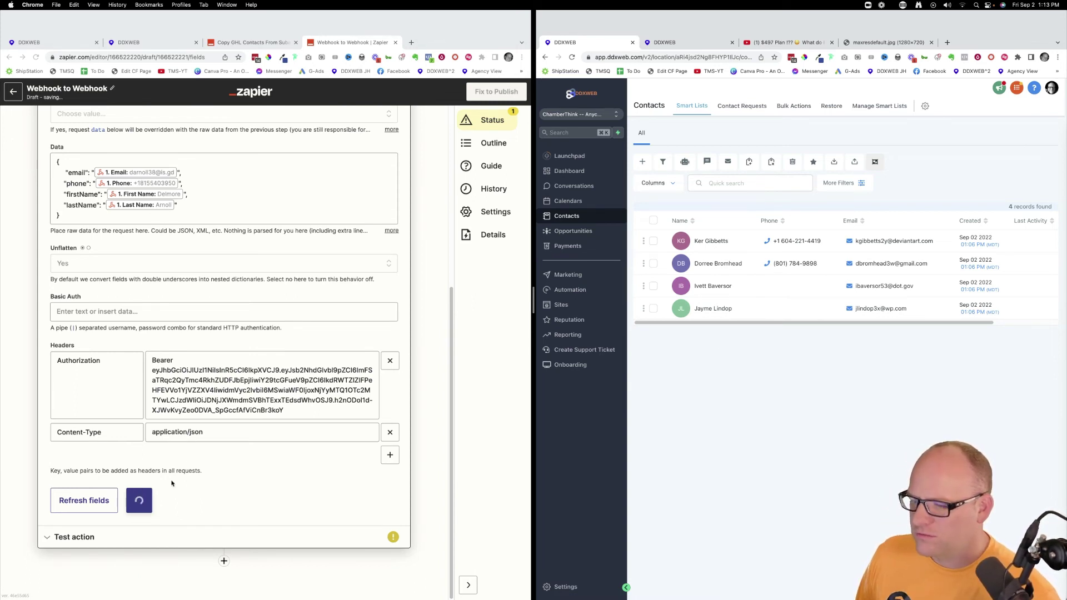
left_click(167, 502)
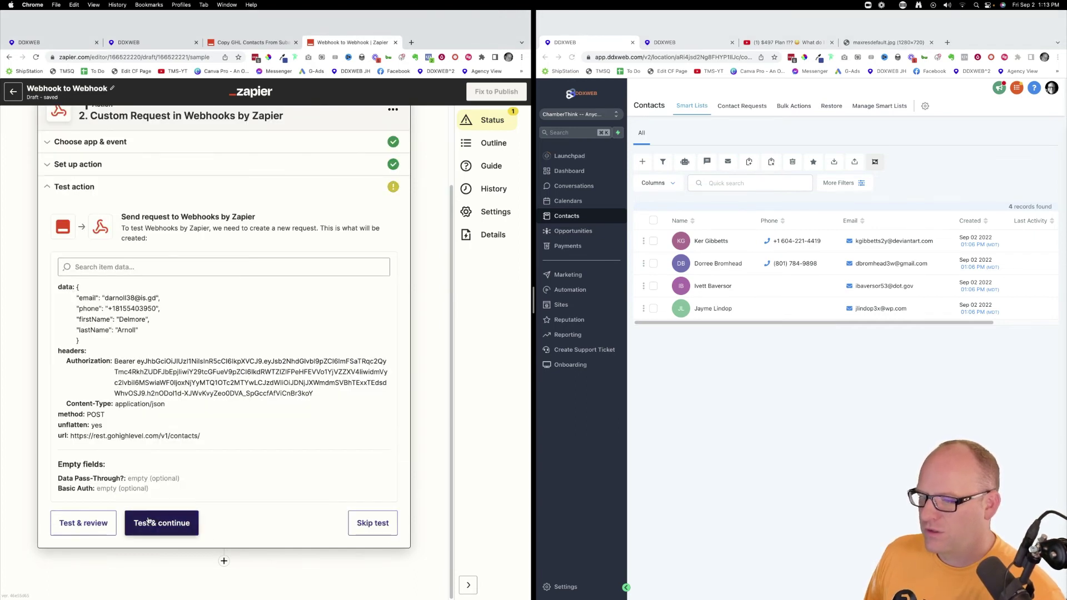
left_click(149, 521)
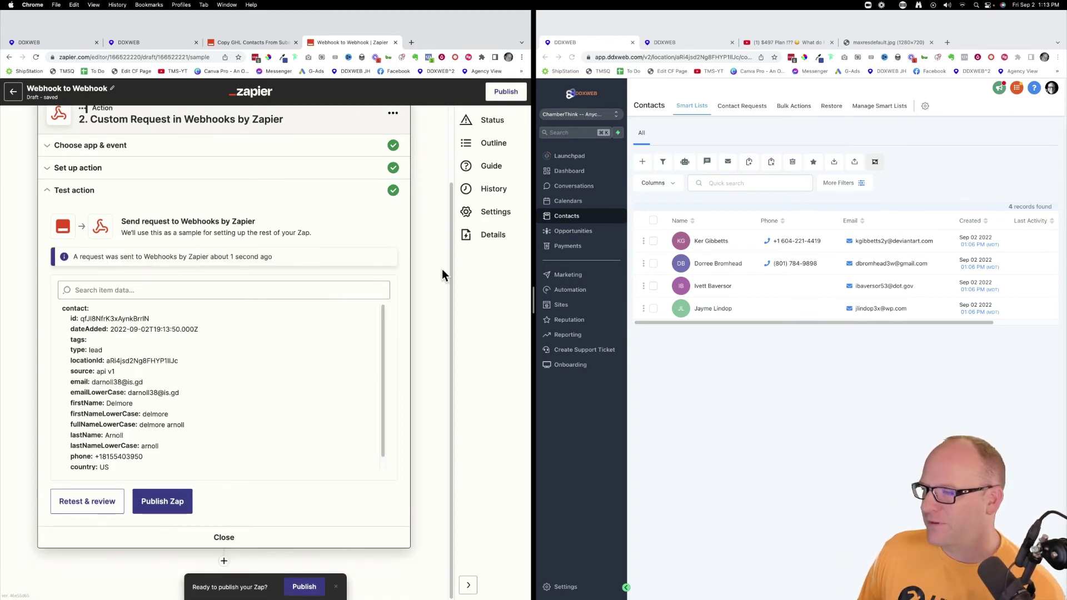
left_click(659, 144)
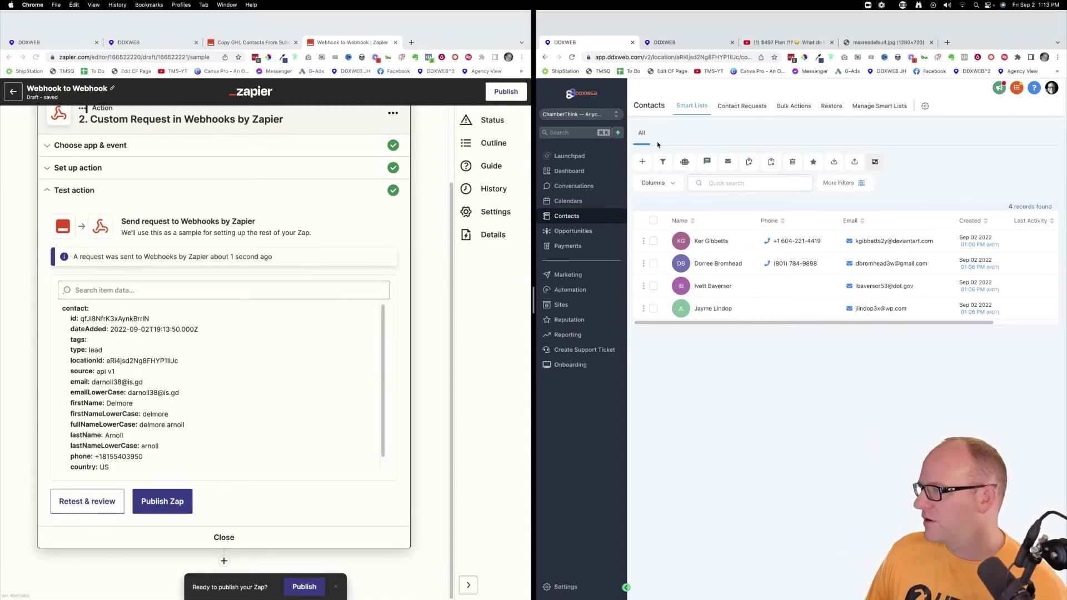
- Reload the HighLevel Contacts page to reveal five records including the test-created contact
left_click(571, 57)
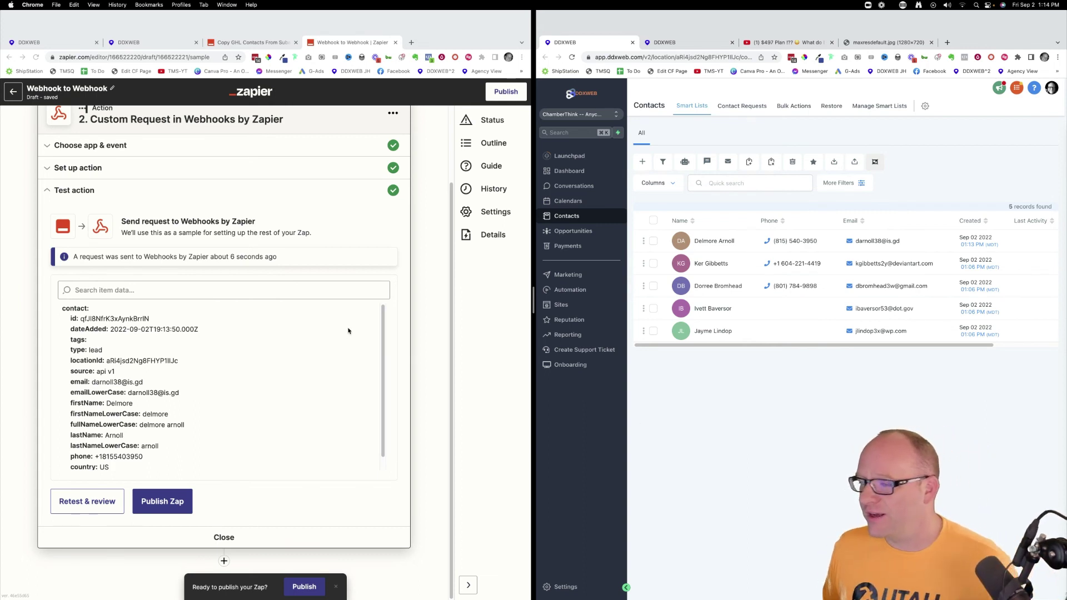
scroll(339, 290, "up", 1)
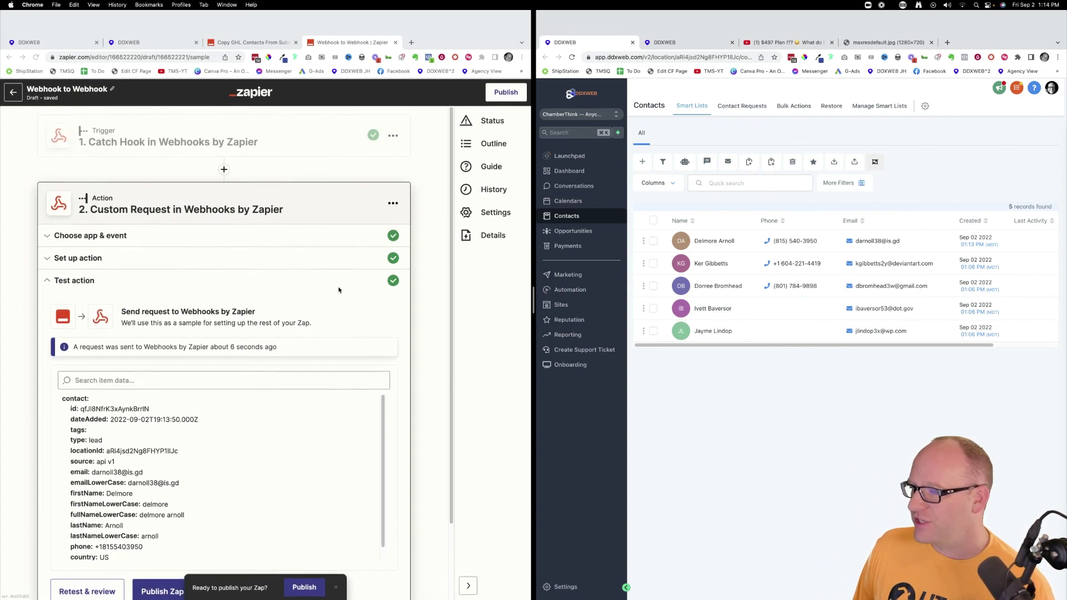
scroll(339, 290, "down", 1)
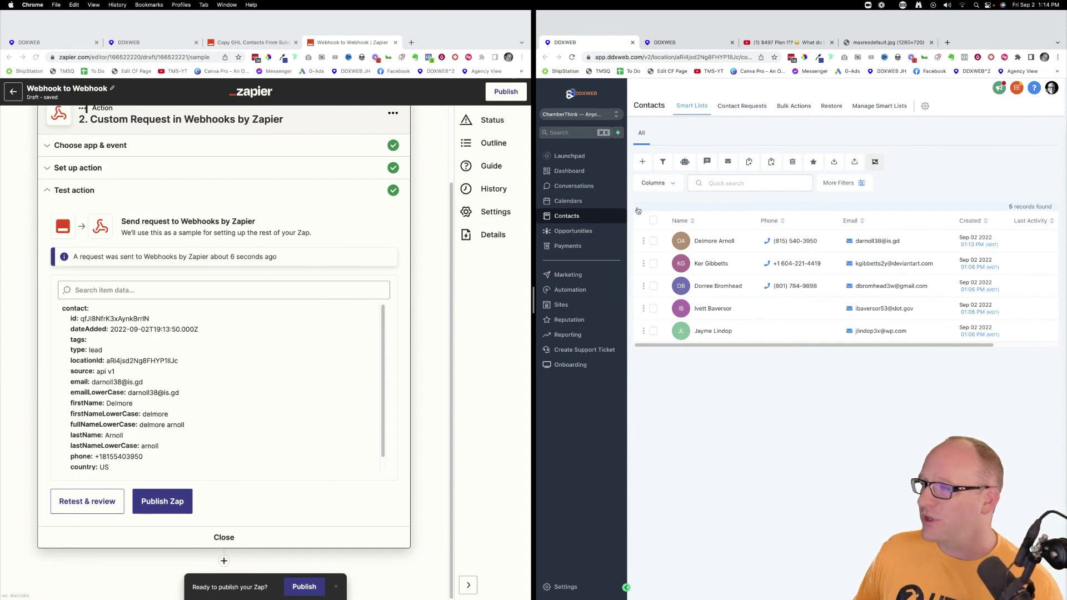
- Show the full-size maxresdefault.jpg thumbnail of the '$497 Plan' YouTube video
left_click(782, 44)
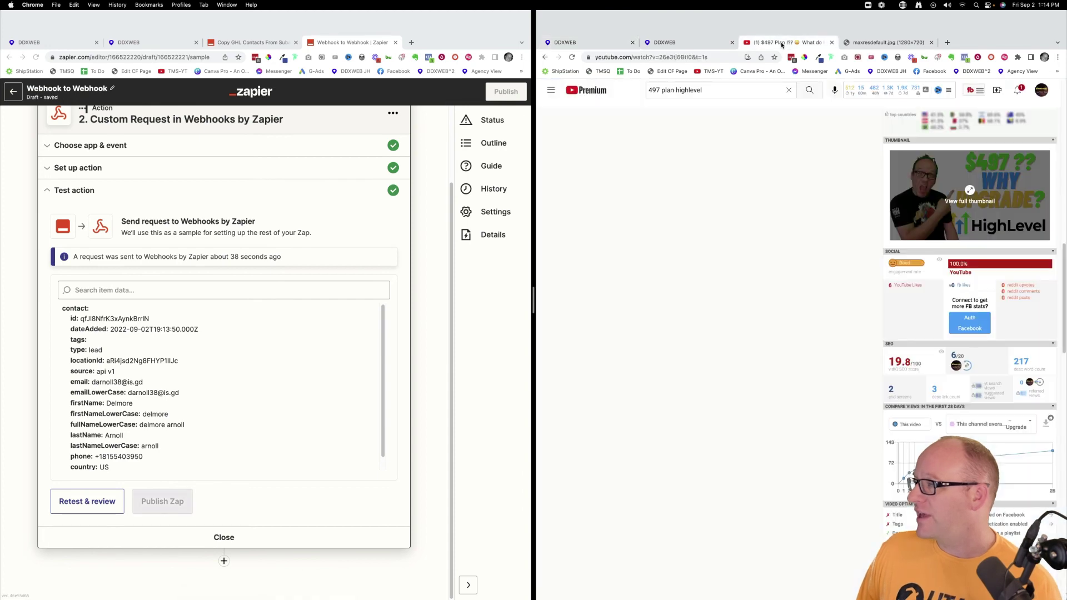
left_click(872, 42)
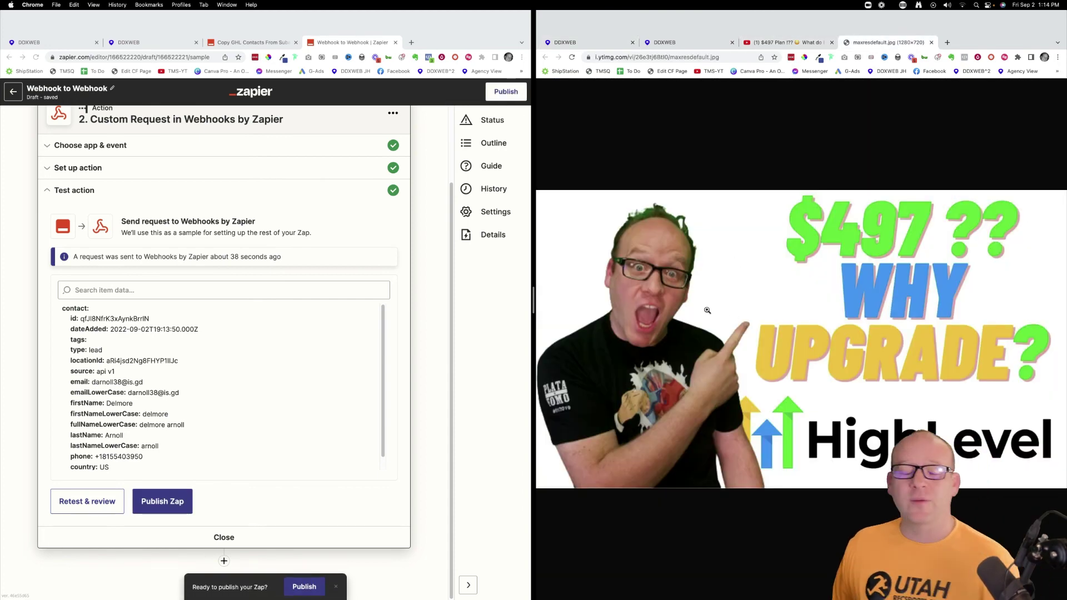